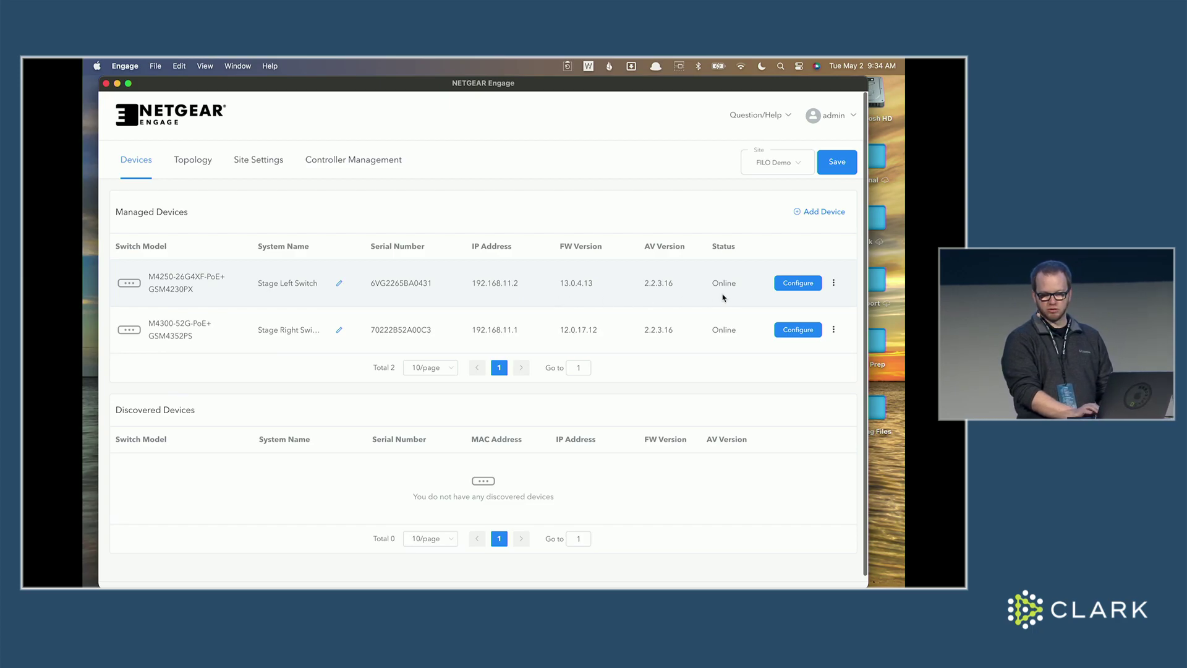
# Open the configuration overview of the Stage Left Switch and examine its port status and configured profiles.
pyautogui.click(791, 284)
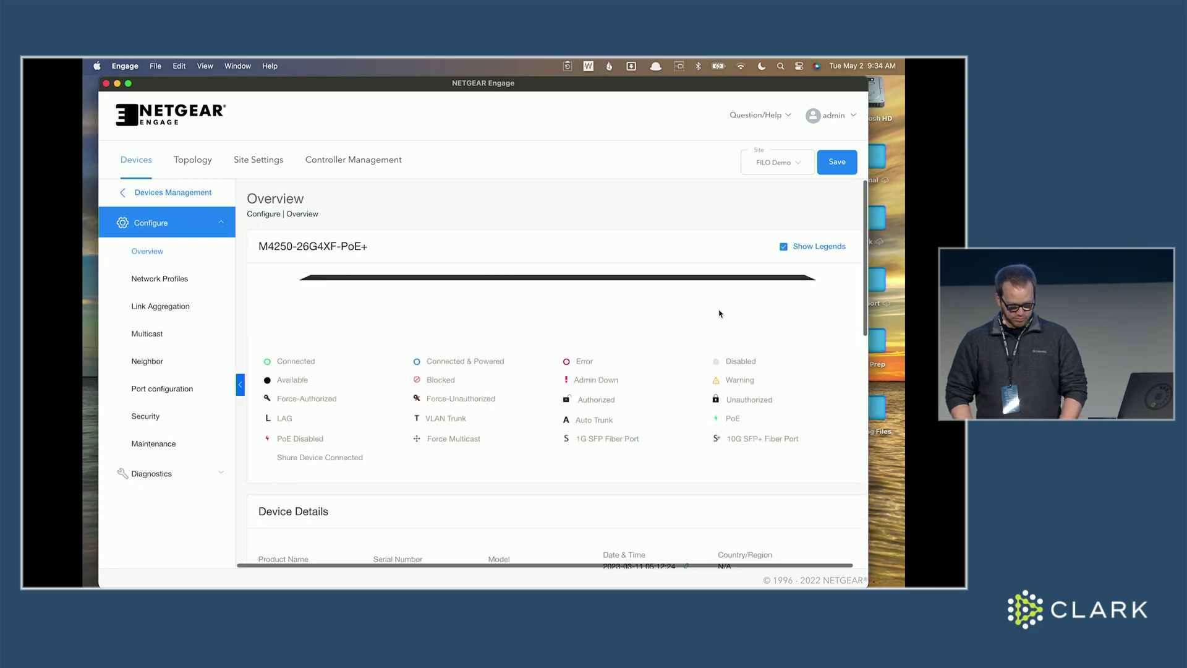
pyautogui.moveTo(721, 314)
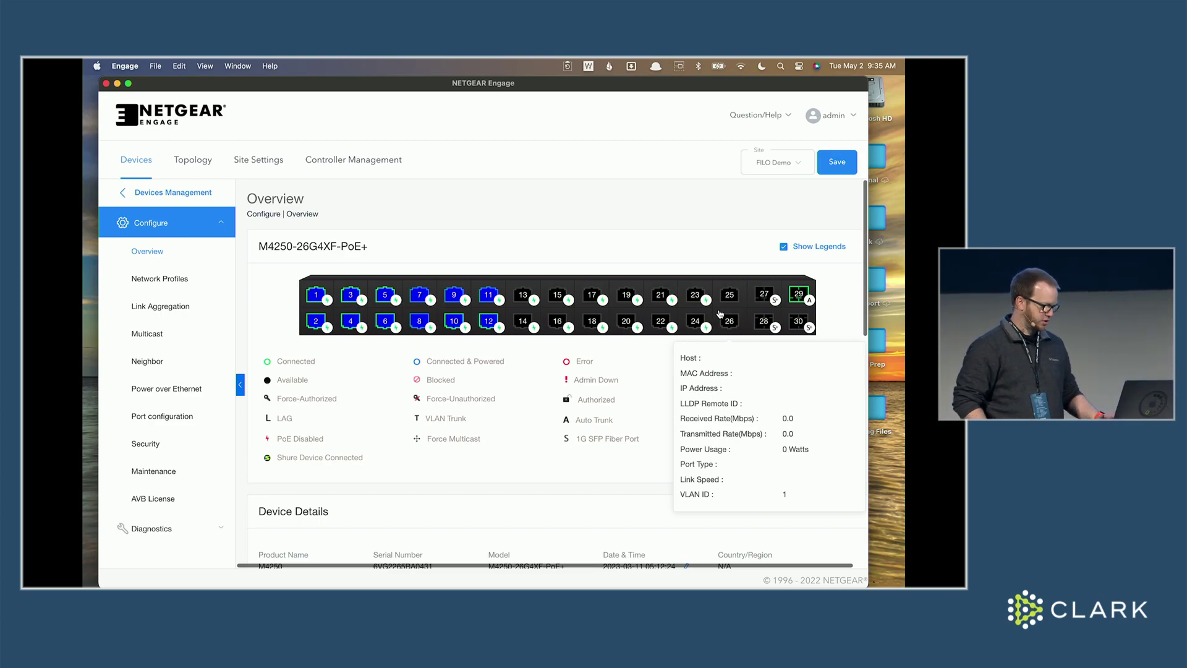
pyautogui.scroll(-10, 721, 314)
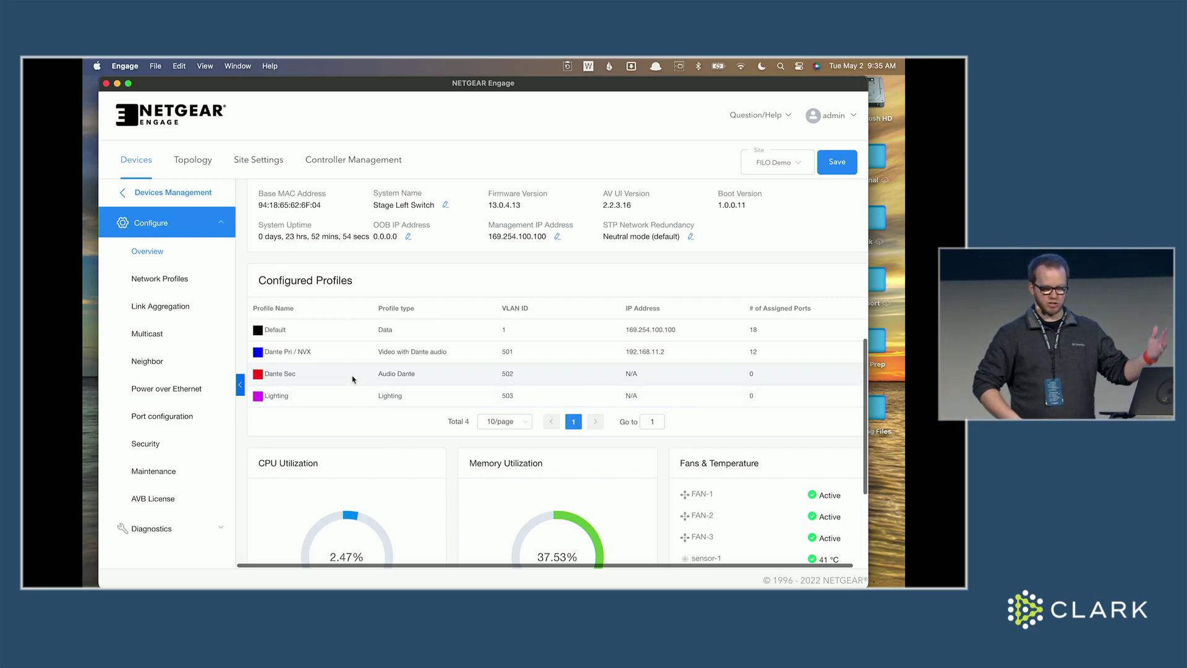
pyautogui.scroll(5, 369, 378)
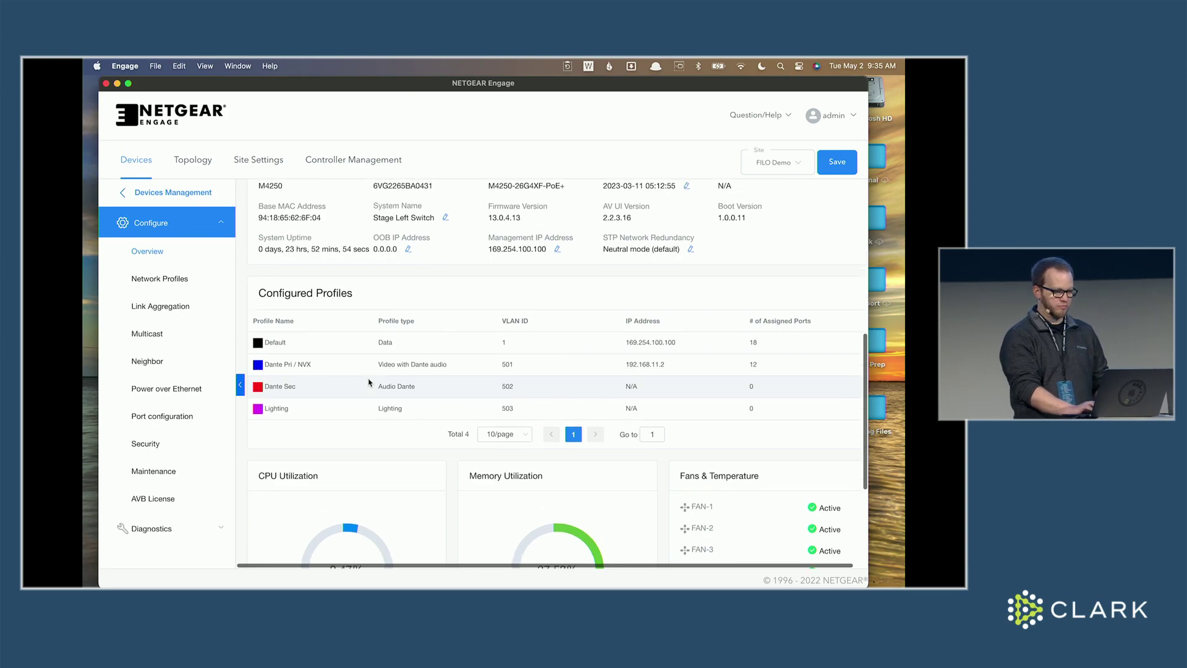
pyautogui.scroll(6, 369, 378)
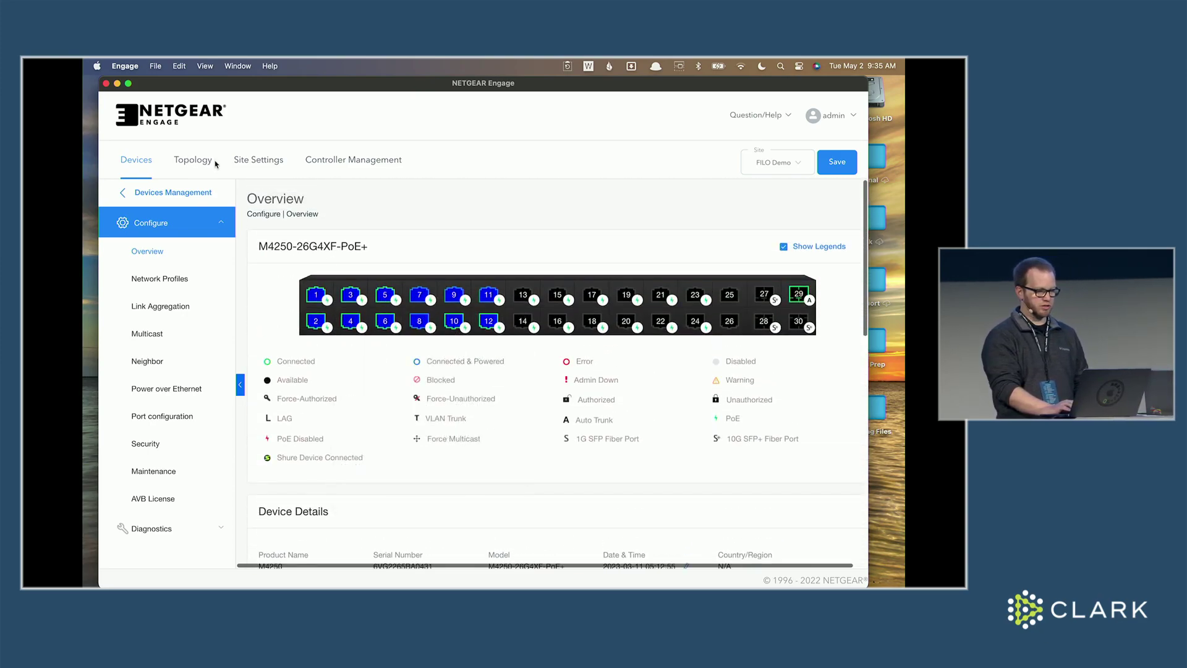
# Start a new site-wide network profile and choose the Video profile template for it.
pyautogui.click(254, 166)
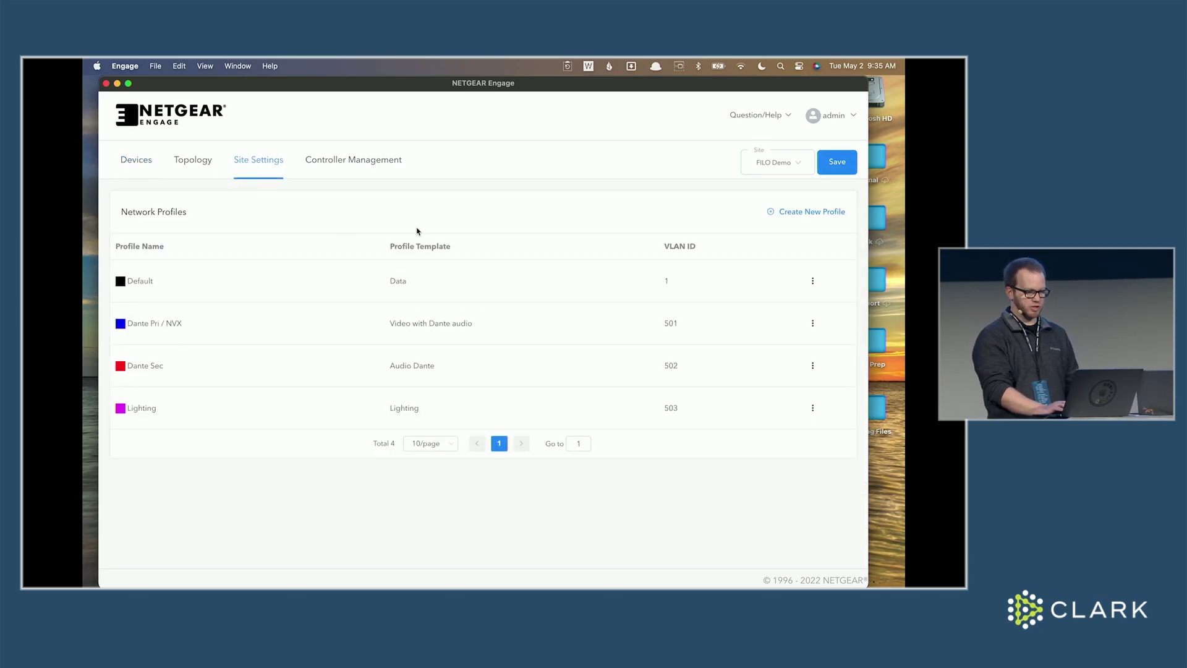
pyautogui.click(817, 212)
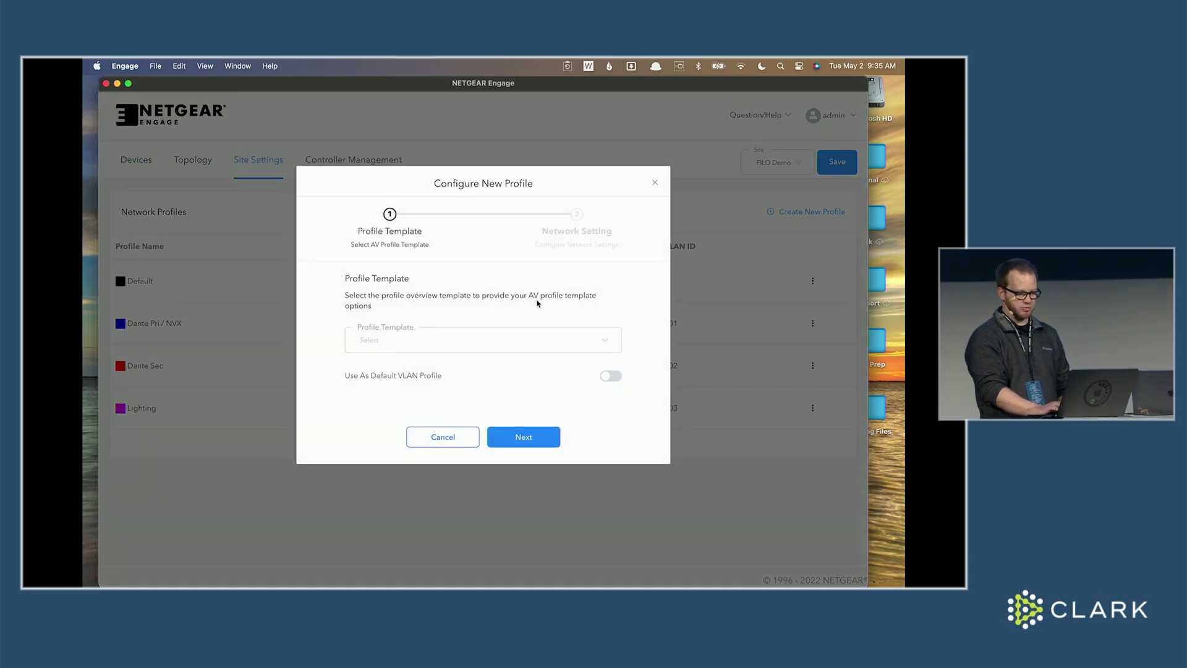
pyautogui.click(495, 347)
pyautogui.scroll(-1, 497, 391)
pyautogui.scroll(1, 497, 391)
pyautogui.scroll(-6, 498, 391)
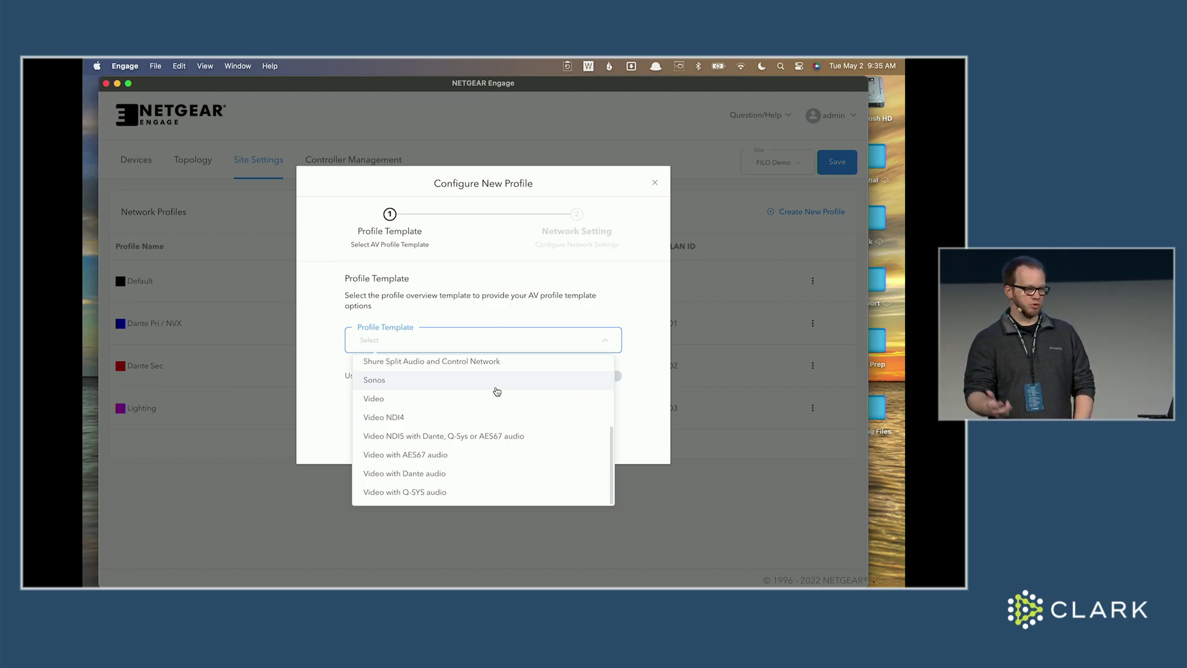
pyautogui.scroll(5, 497, 391)
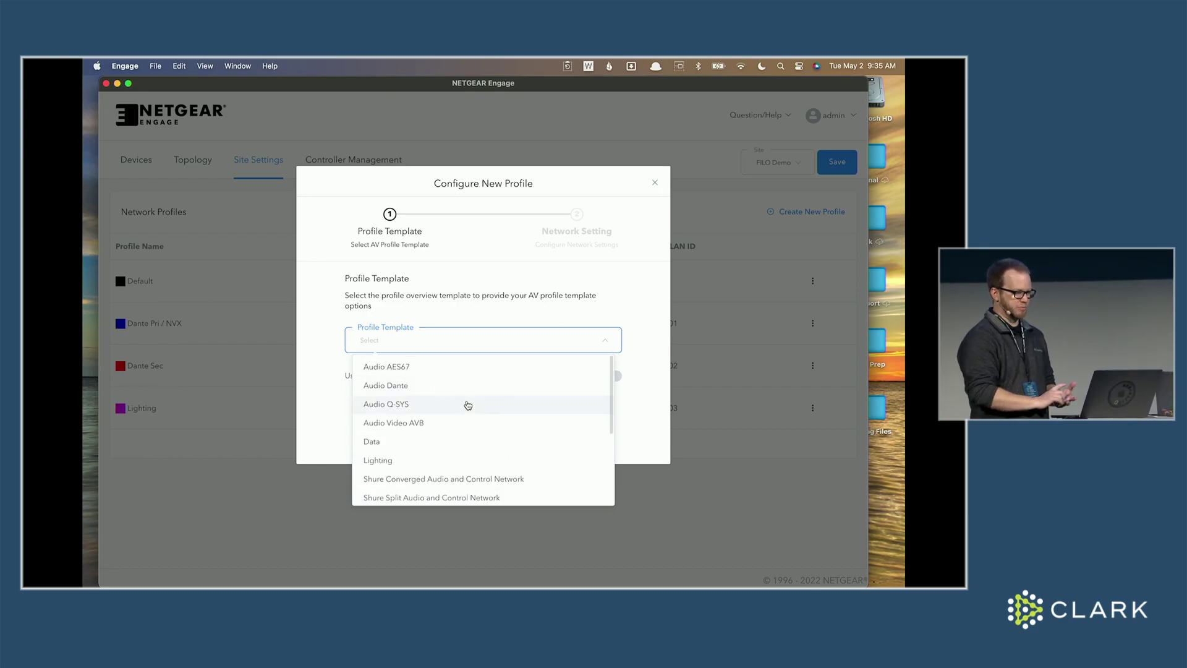
pyautogui.scroll(-5, 468, 405)
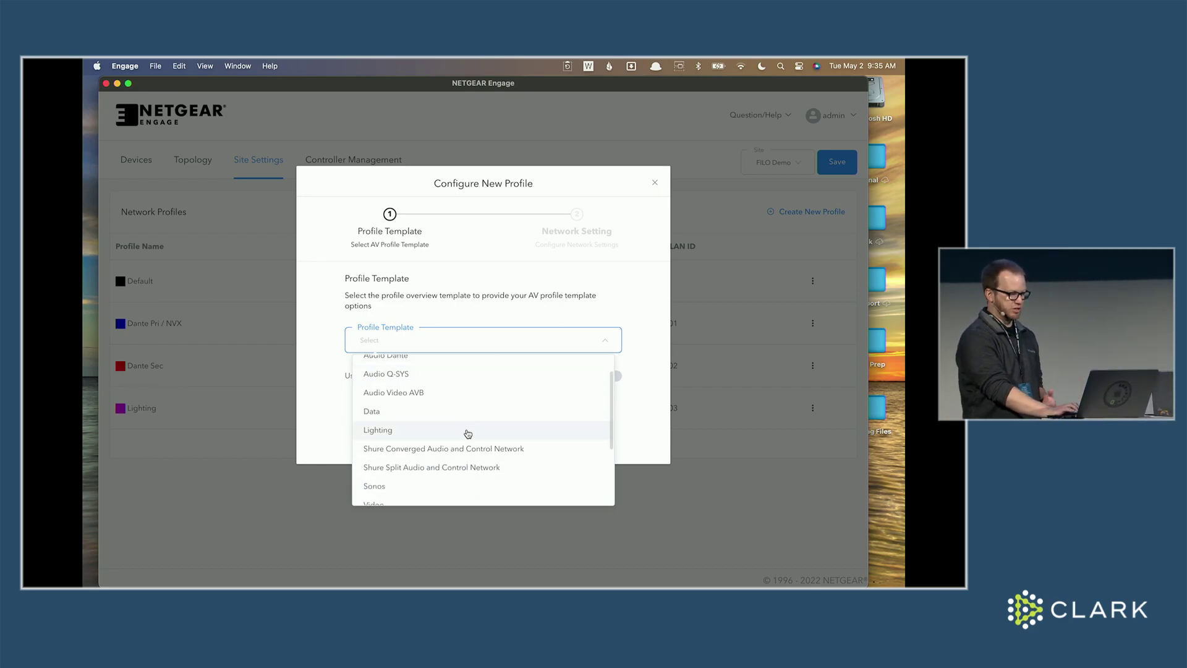
pyautogui.scroll(1, 467, 433)
pyautogui.scroll(-1, 466, 432)
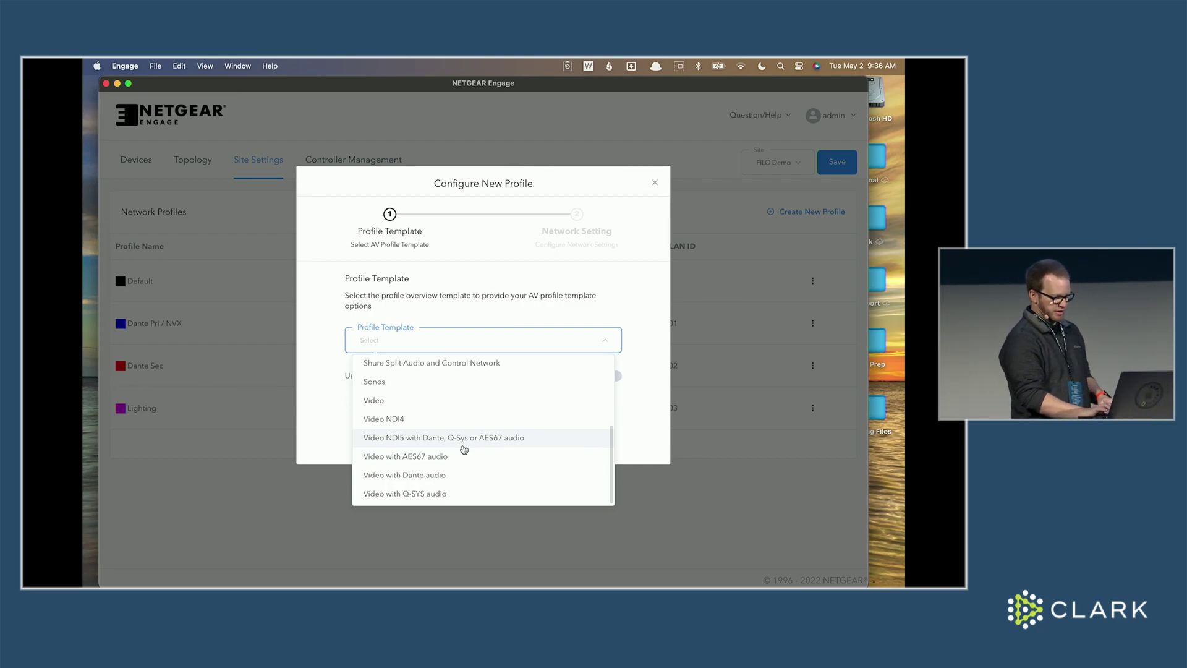
pyautogui.scroll(3, 461, 441)
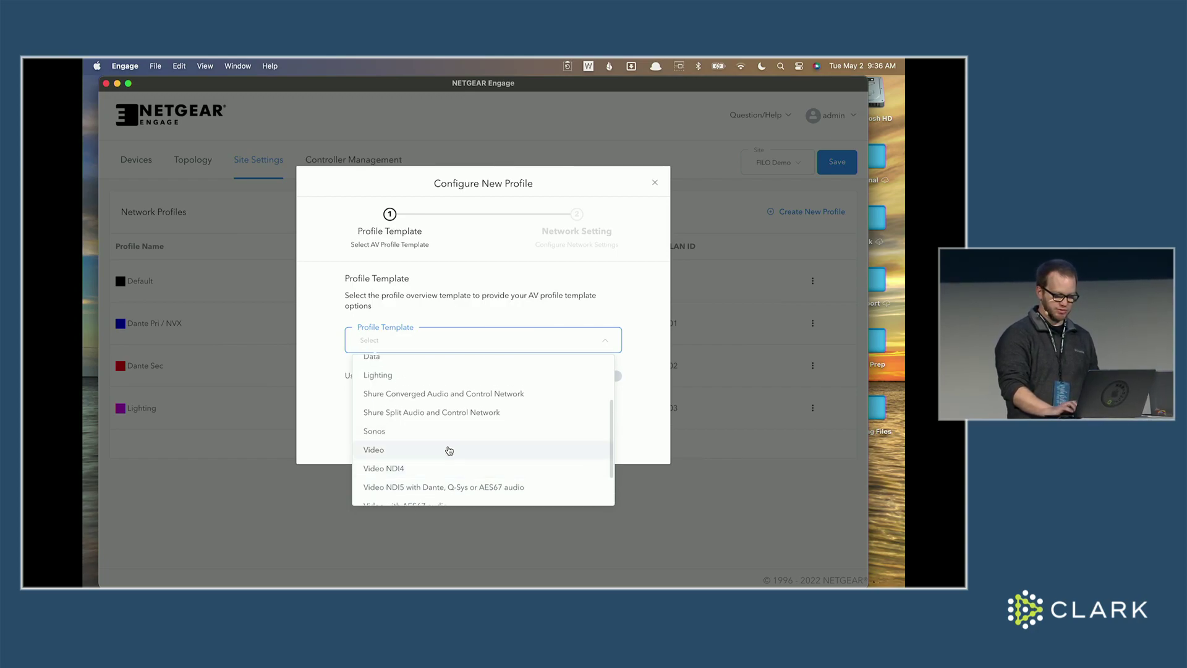
pyautogui.click(445, 451)
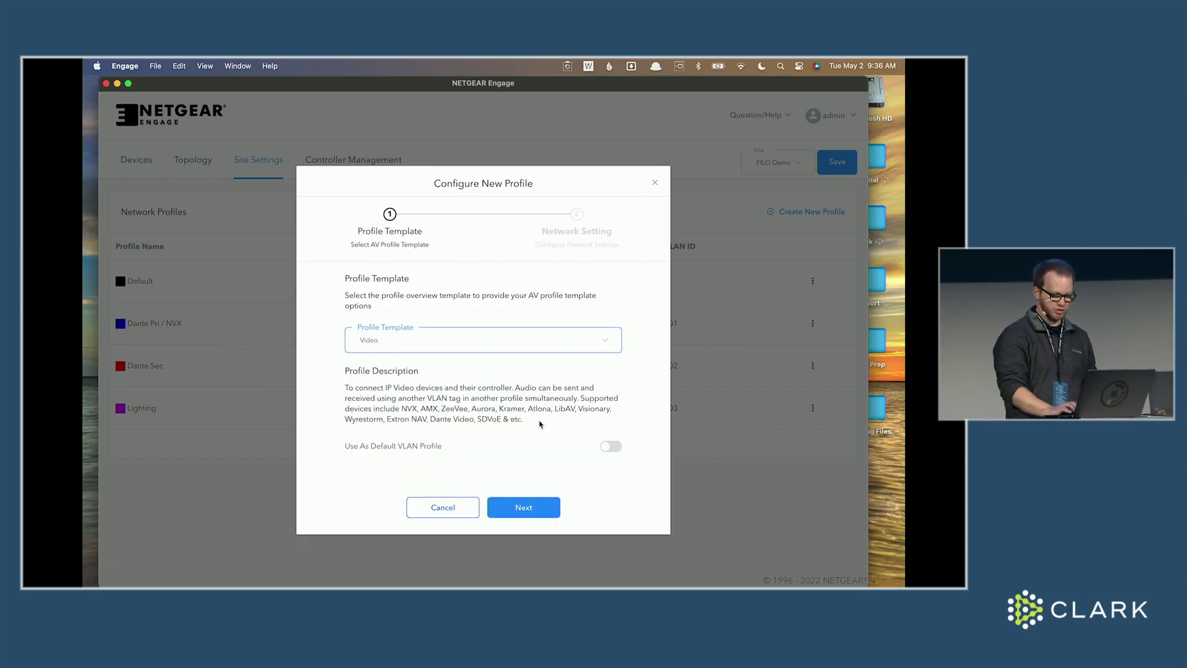
# In the new profile's network settings, name it FILO VIDEO and set its VLAN ID to 210.
pyautogui.click(524, 507)
pyautogui.click(404, 331)
pyautogui.write('FILOV')
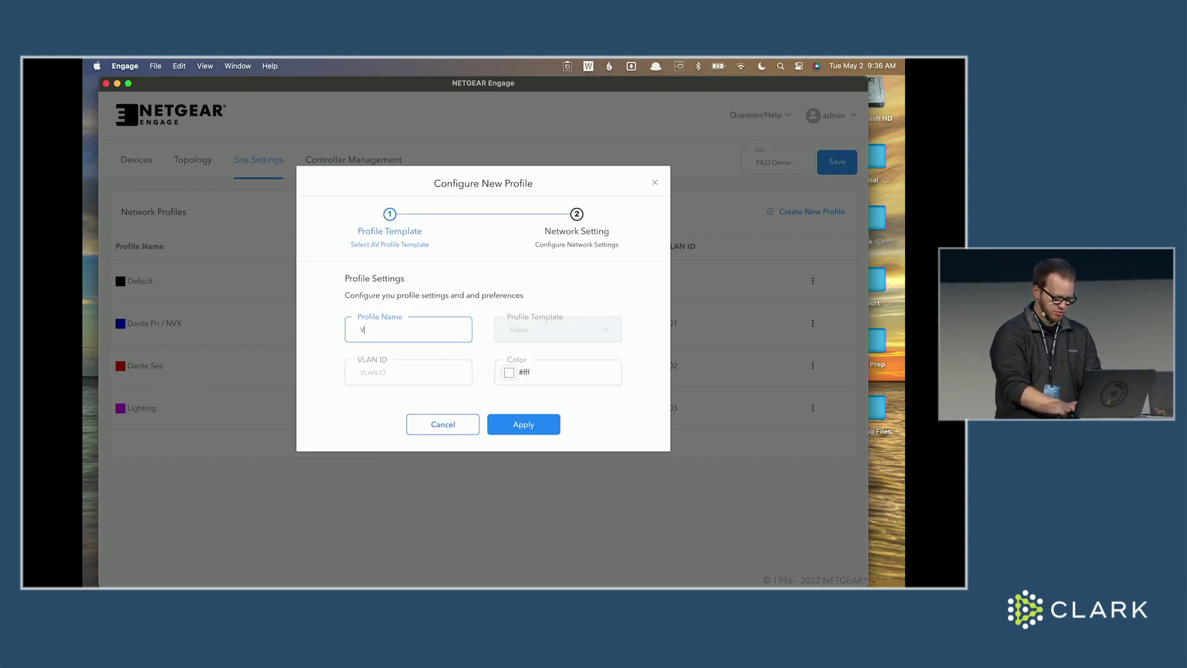
pyautogui.write(' VIDEO')
pyautogui.click(393, 375)
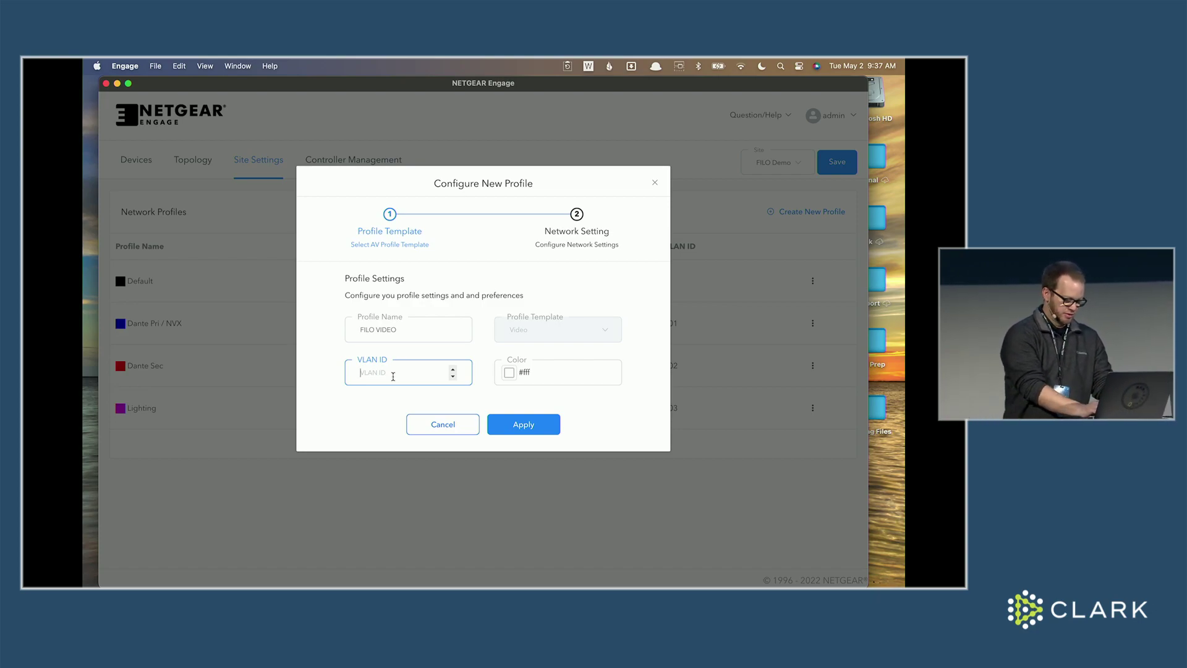
pyautogui.write('21-0')
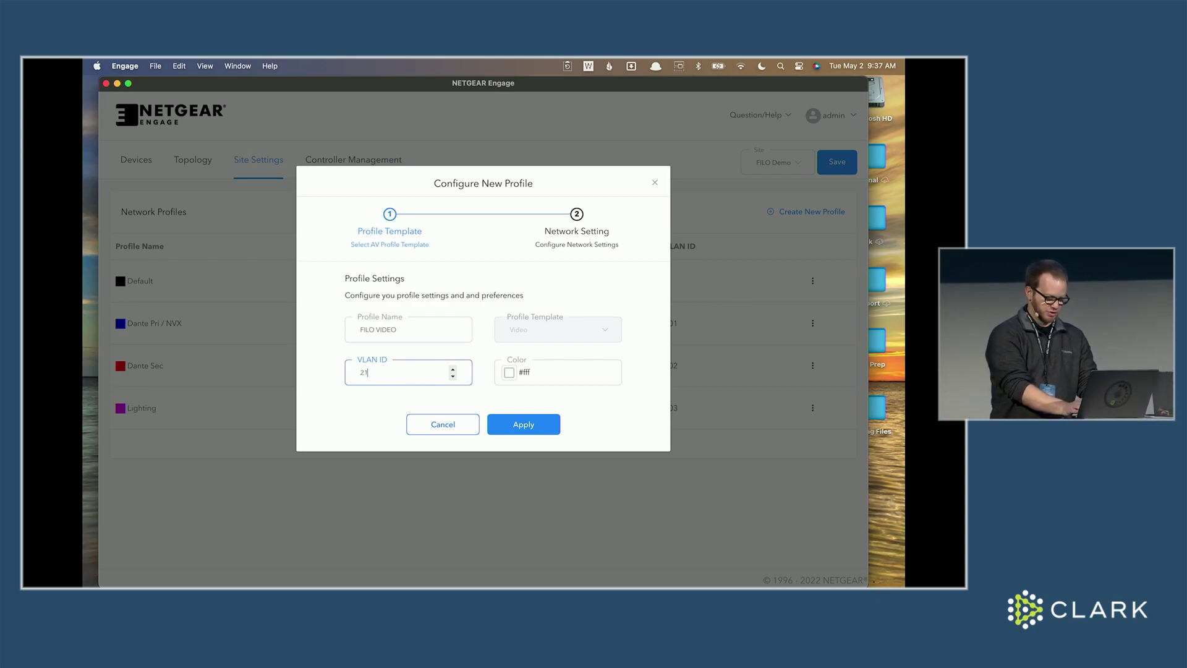
pyautogui.press('BackSpace')
pyautogui.press('BackSpace')
pyautogui.write('0')
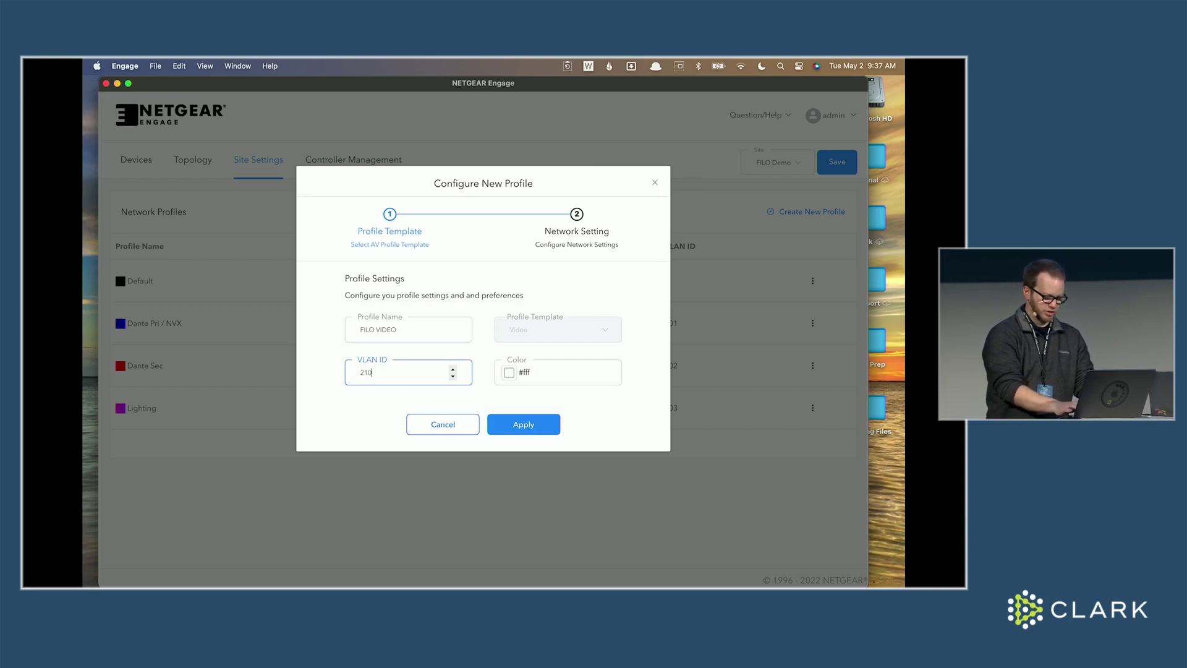
# Set the profile colour to bright green #15FF00 and apply the new profile.
pyautogui.click(510, 375)
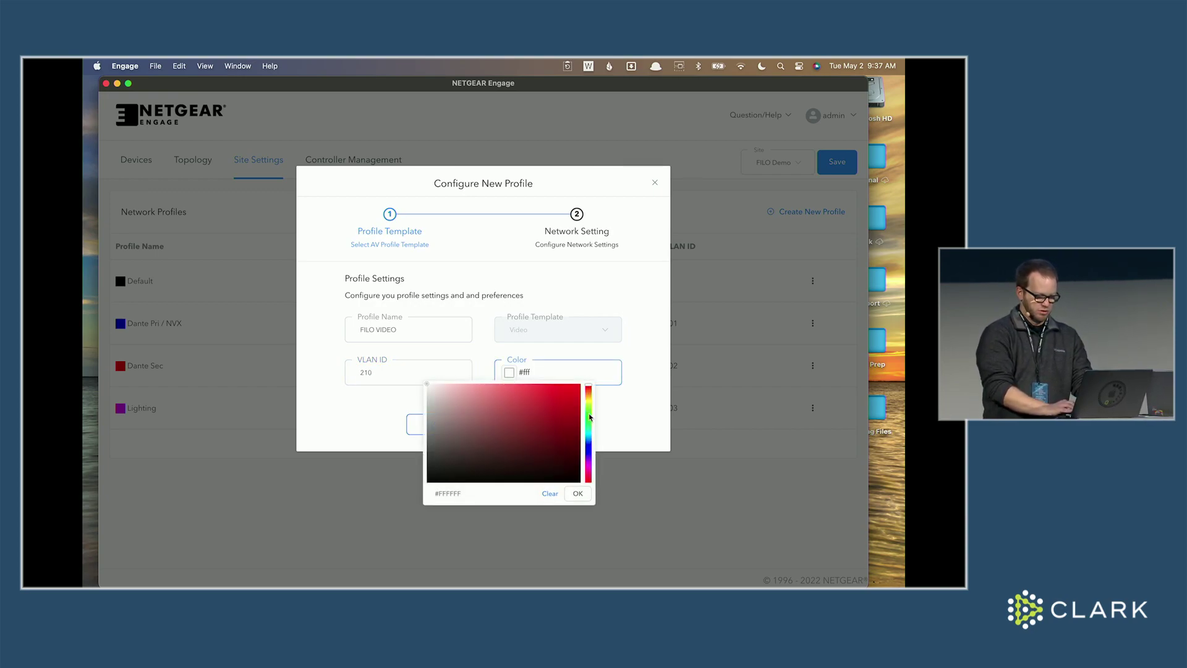
pyautogui.click(588, 417)
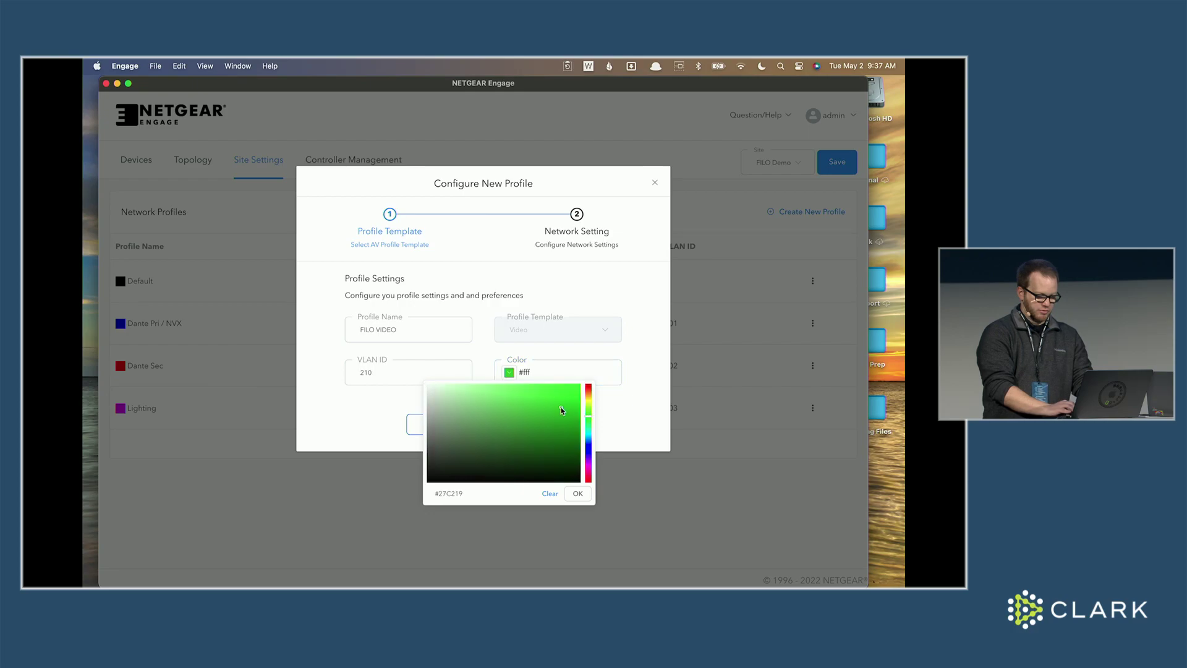
pyautogui.click(578, 493)
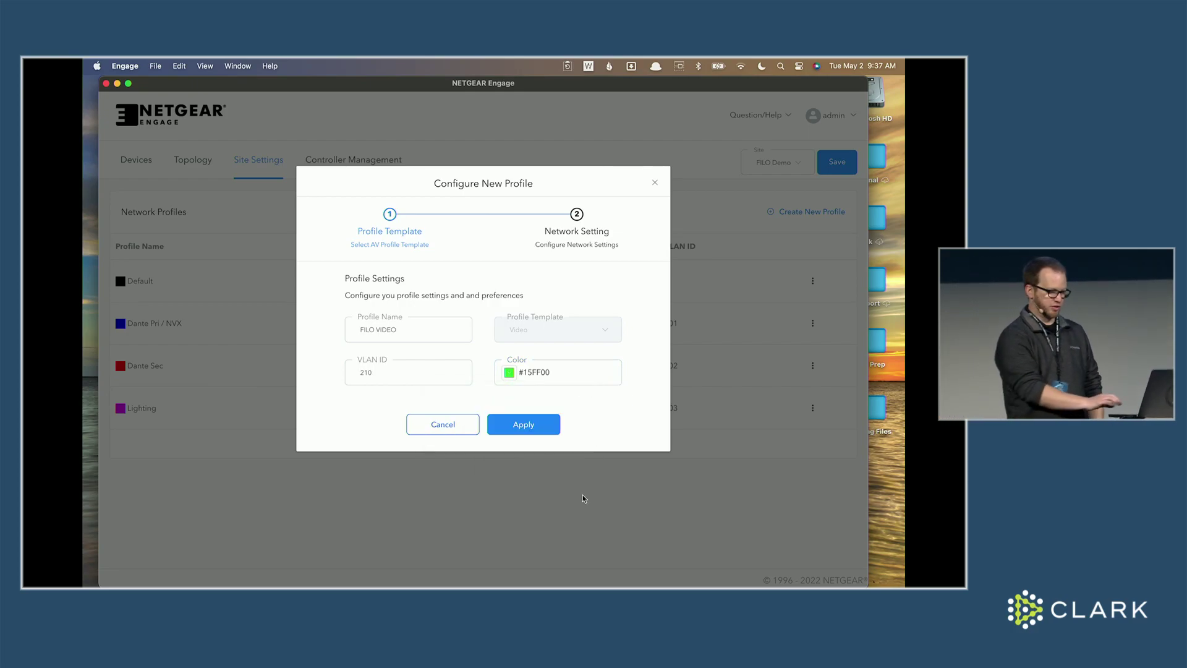
pyautogui.click(525, 426)
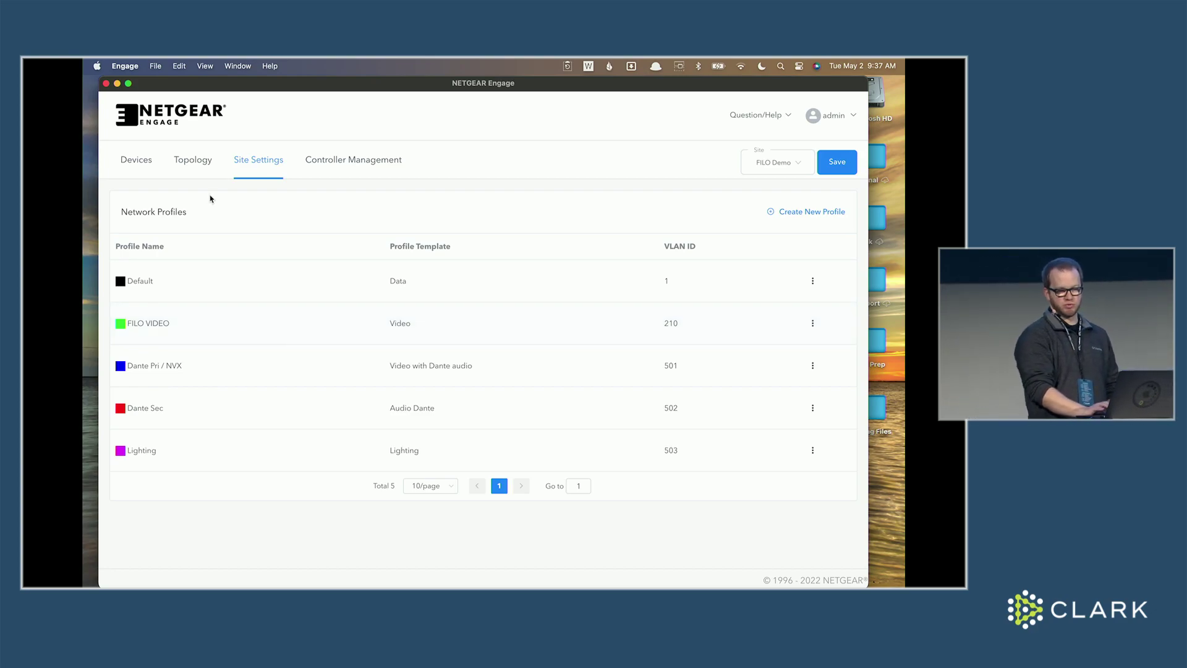
# Open the Stage Left Switch overview and check its configured profiles for FILO VIDEO.
pyautogui.click(133, 162)
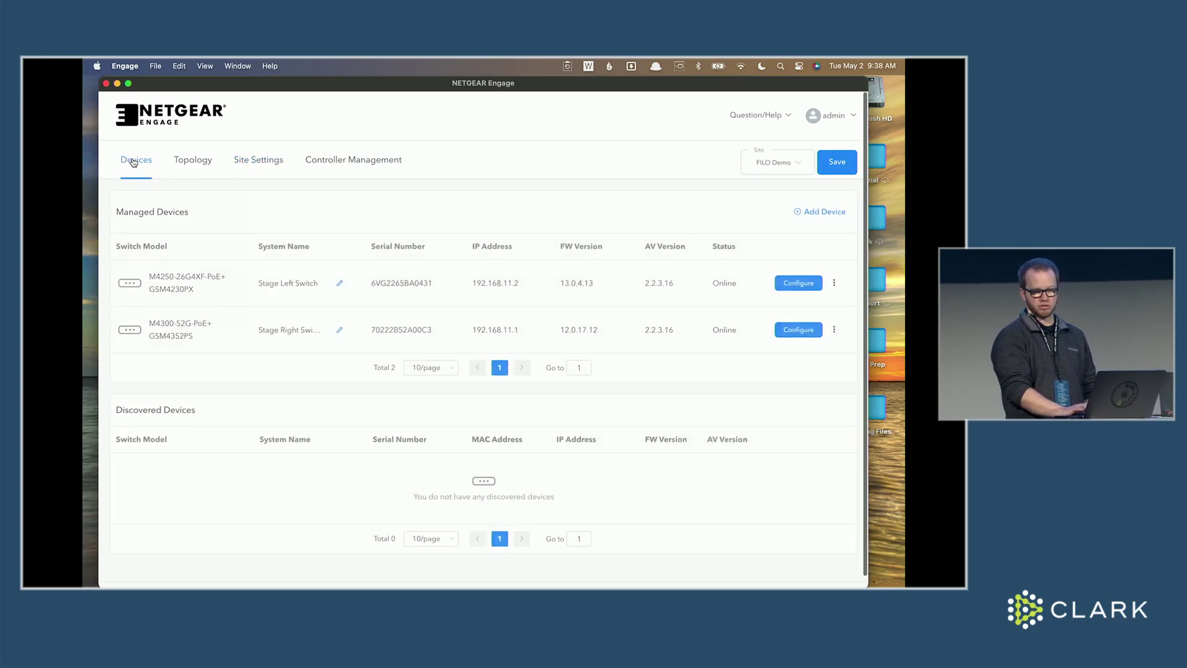
pyautogui.click(805, 283)
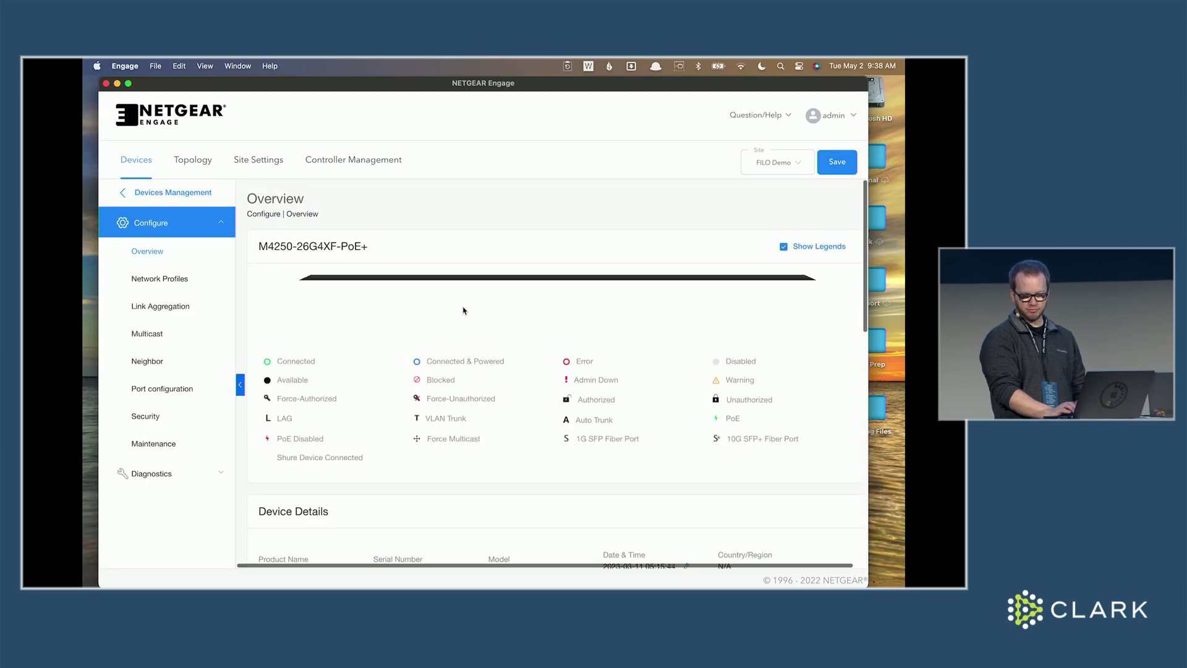
pyautogui.scroll(-5, 396, 328)
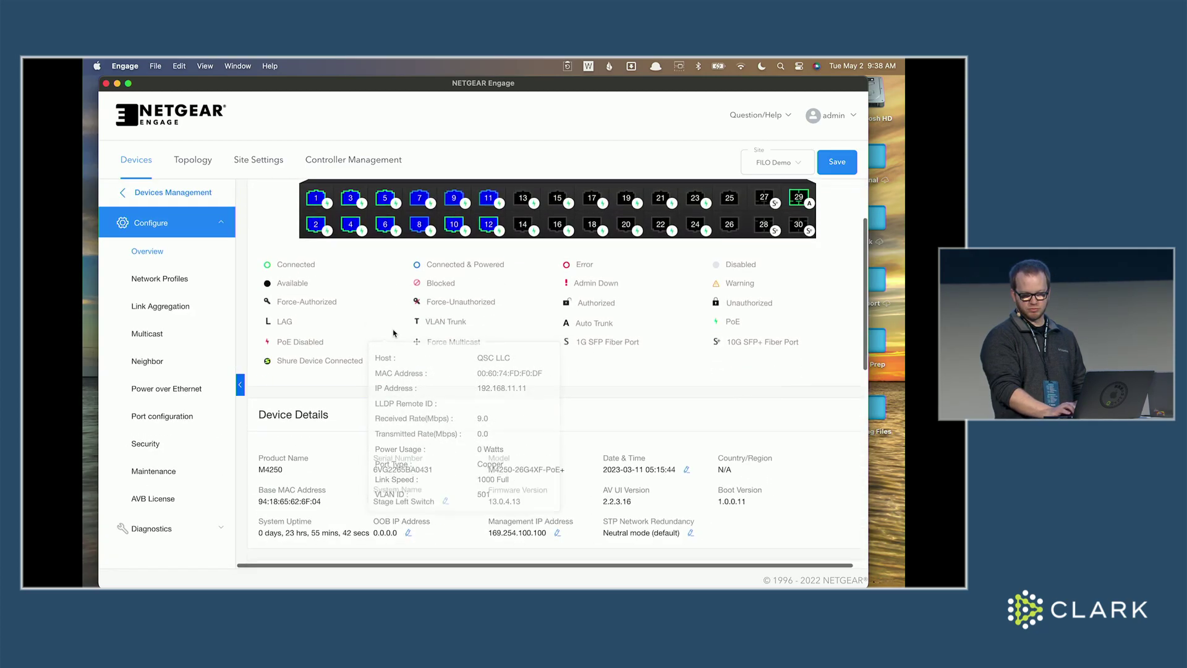
pyautogui.scroll(-3, 393, 333)
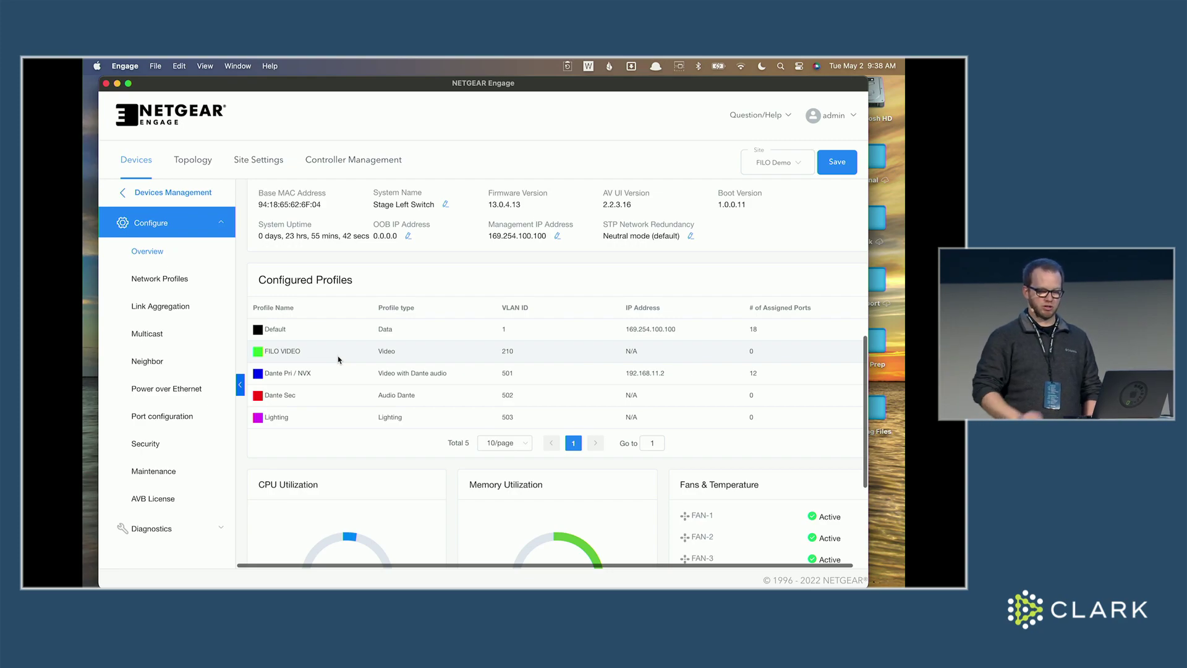
pyautogui.scroll(8, 338, 359)
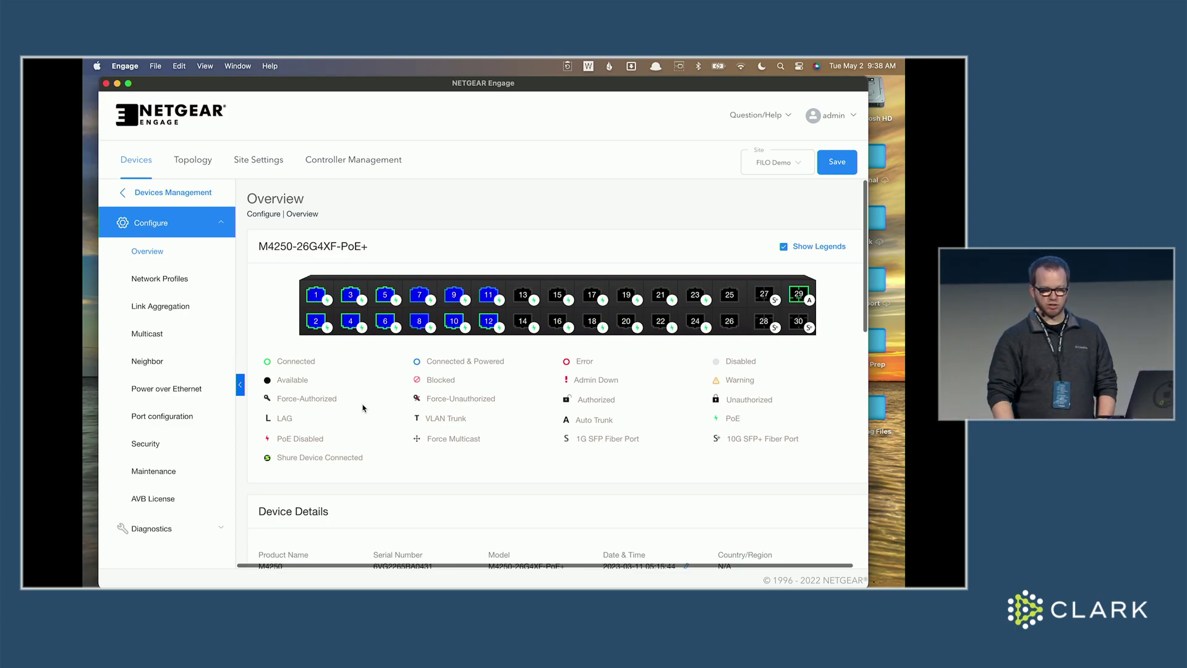
# Edit the FILO VIDEO network profile on the Stage Left Switch, assign ports 19, 20, 21 and 22 to it, and apply.
pyautogui.scroll(-5, 363, 408)
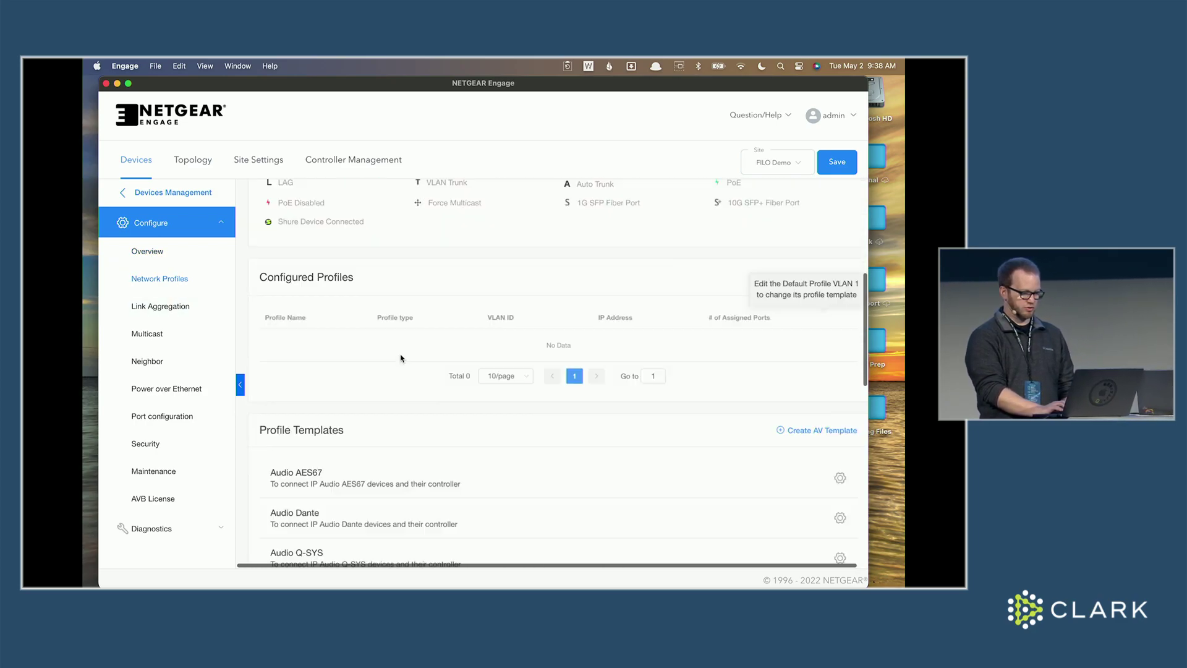
pyautogui.click(822, 363)
pyautogui.click(802, 387)
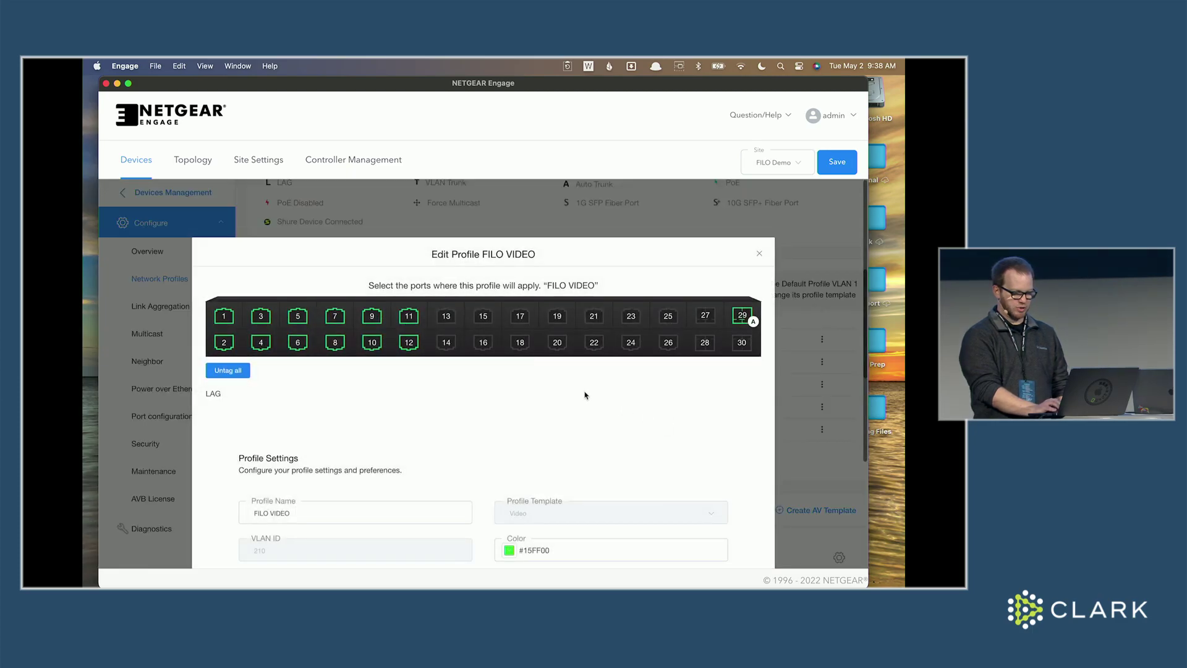
pyautogui.click(559, 318)
pyautogui.click(559, 346)
pyautogui.click(594, 343)
pyautogui.click(593, 316)
pyautogui.scroll(-5, 516, 427)
pyautogui.click(518, 518)
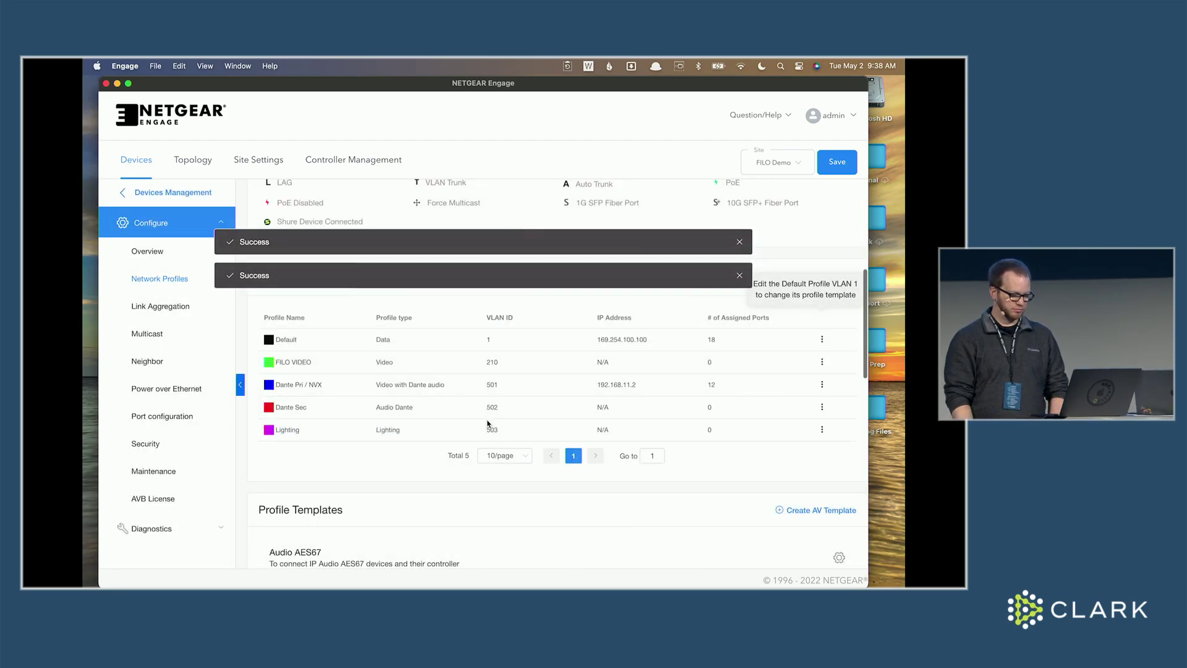
pyautogui.scroll(5, 488, 424)
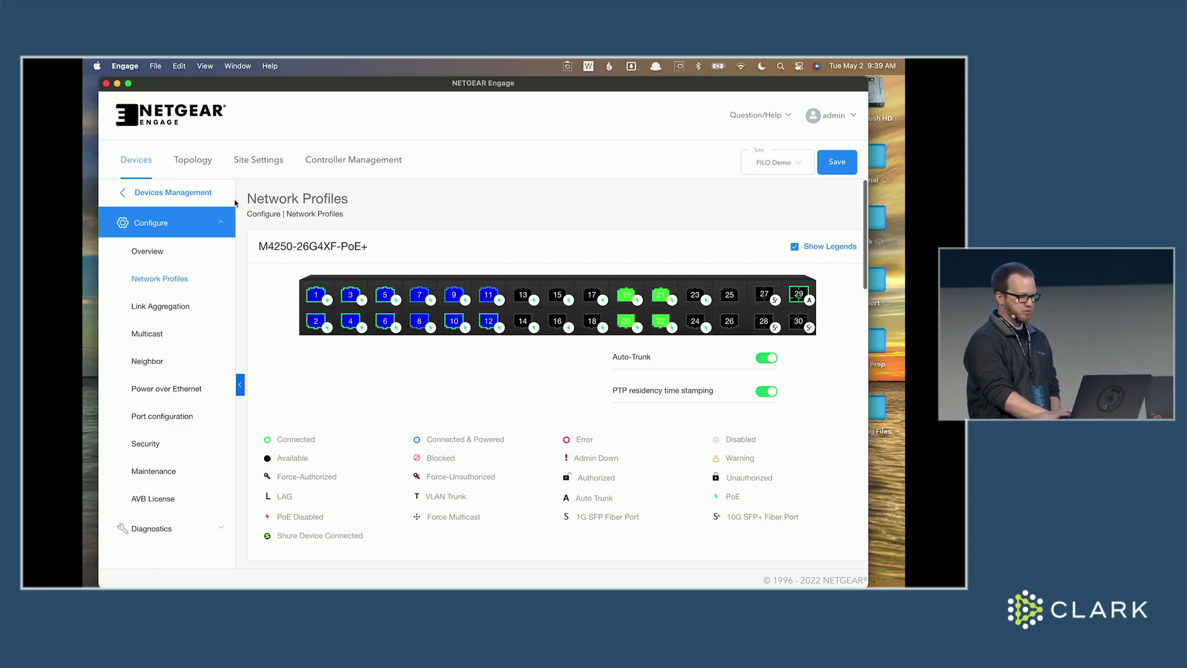
# Open the Stage Right Switch's network profiles and bring up the FILO VIDEO profile for editing.
pyautogui.click(125, 162)
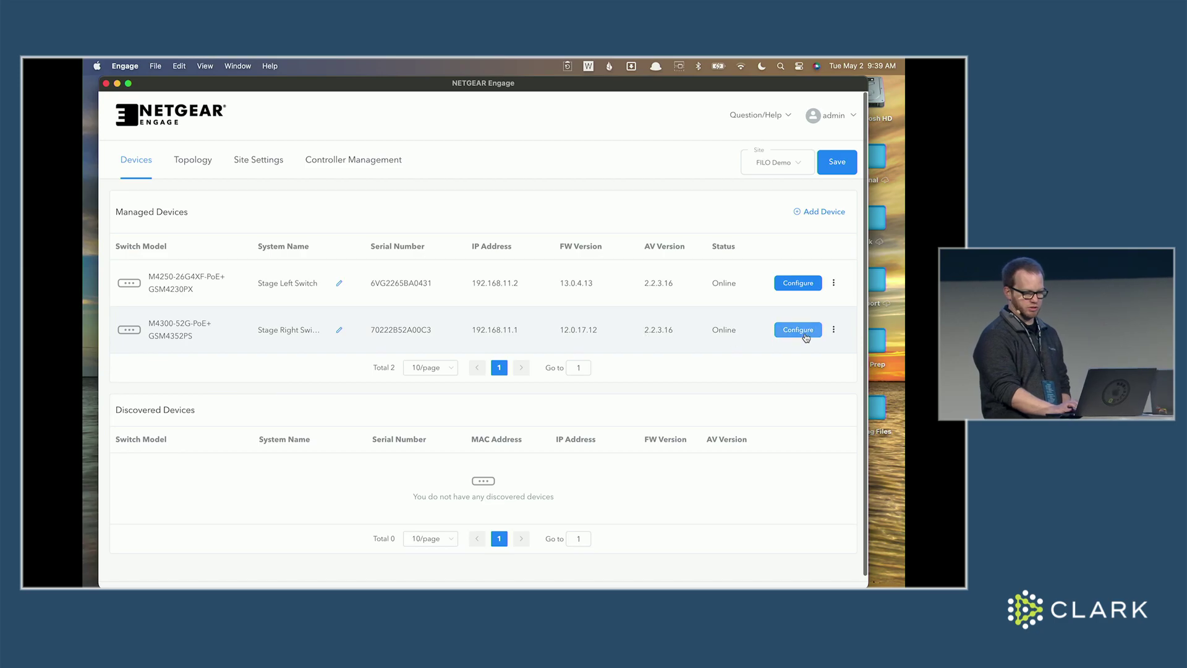
pyautogui.click(805, 332)
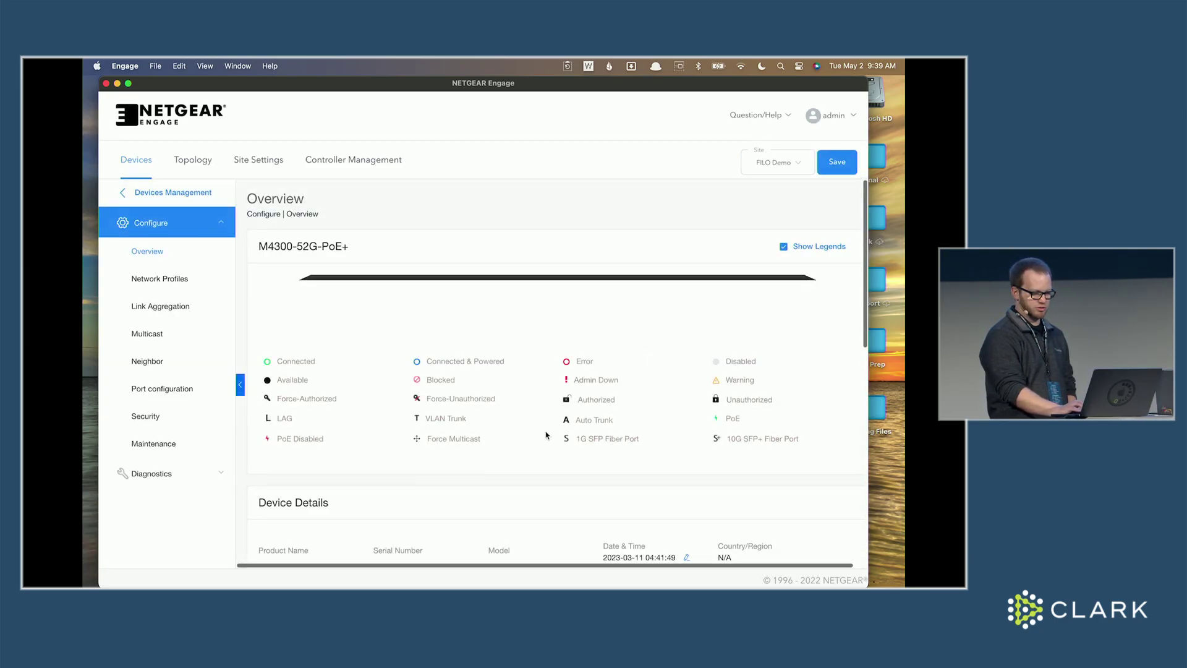
pyautogui.scroll(-1, 546, 435)
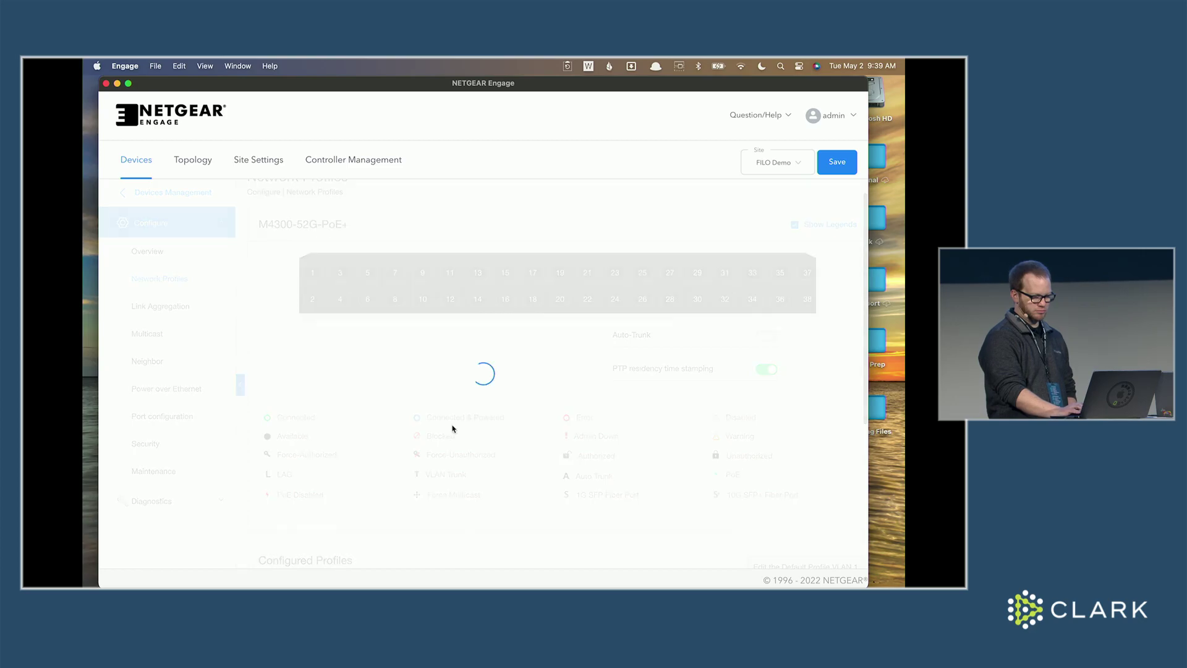
pyautogui.scroll(-6, 562, 419)
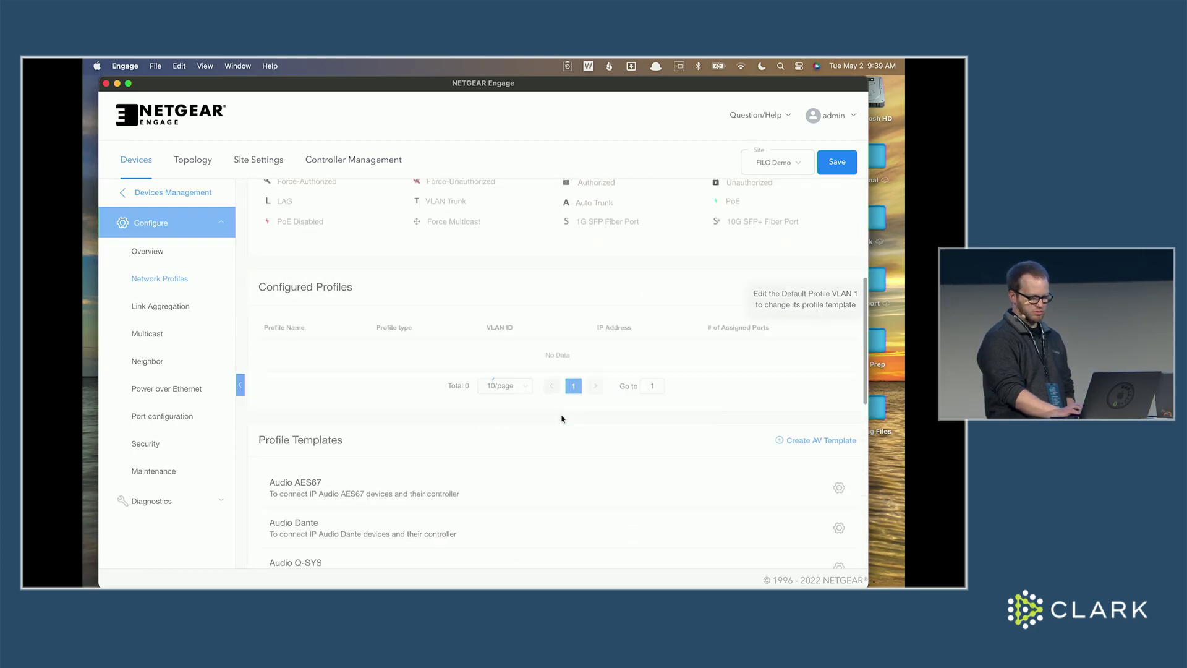
pyautogui.click(822, 277)
pyautogui.click(801, 301)
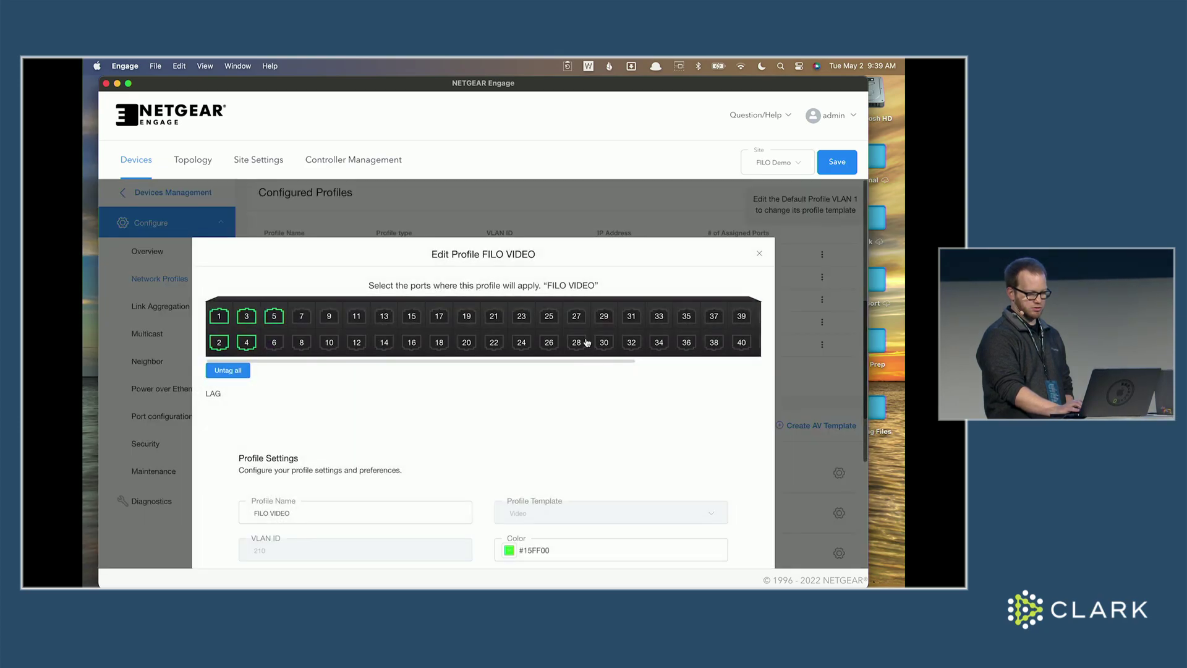
# Assign ports 23 and 24 of the Stage Right Switch to the FILO VIDEO profile and apply.
pyautogui.click(523, 316)
pyautogui.click(524, 340)
pyautogui.scroll(-3, 352, 436)
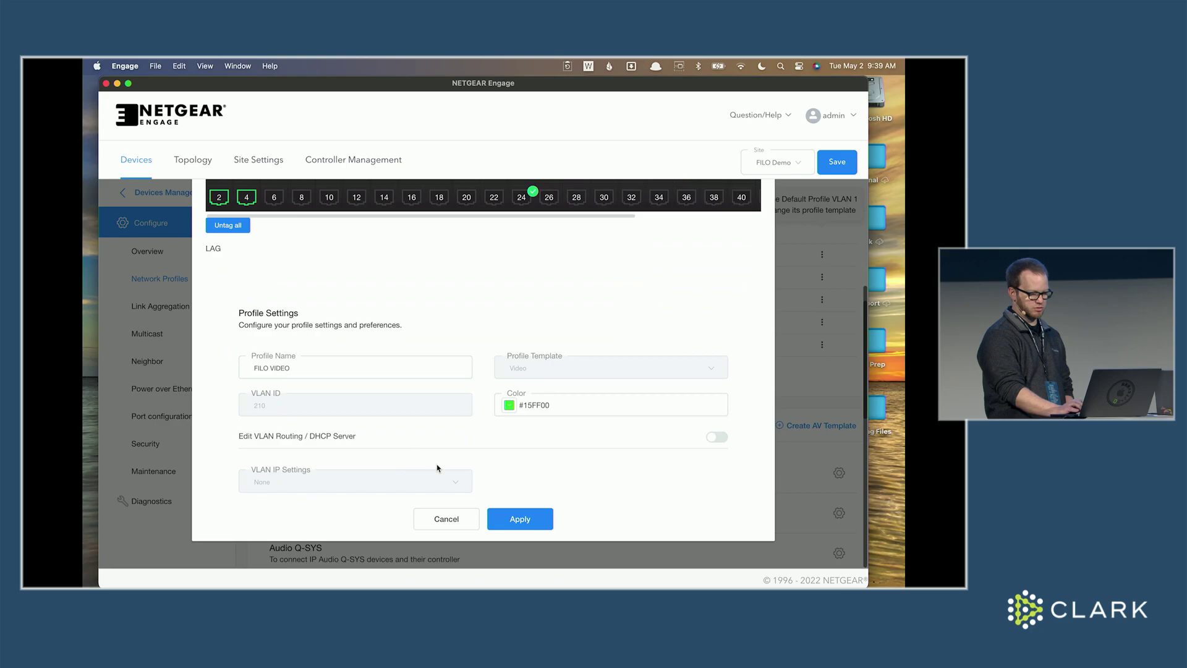
pyautogui.click(520, 518)
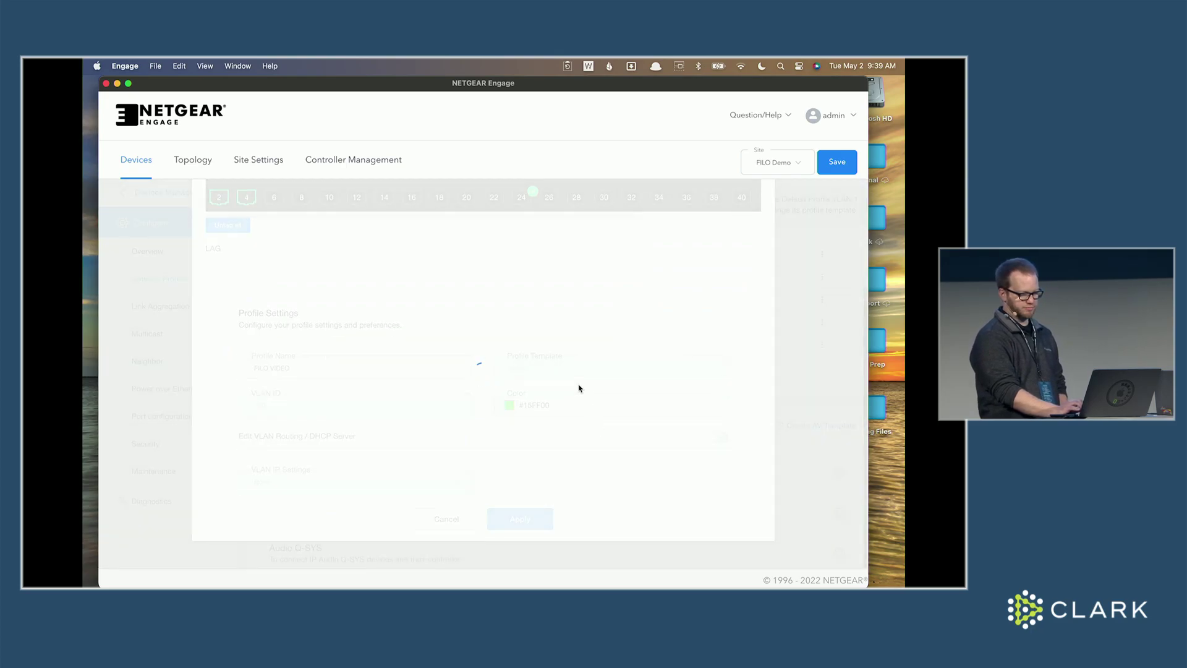
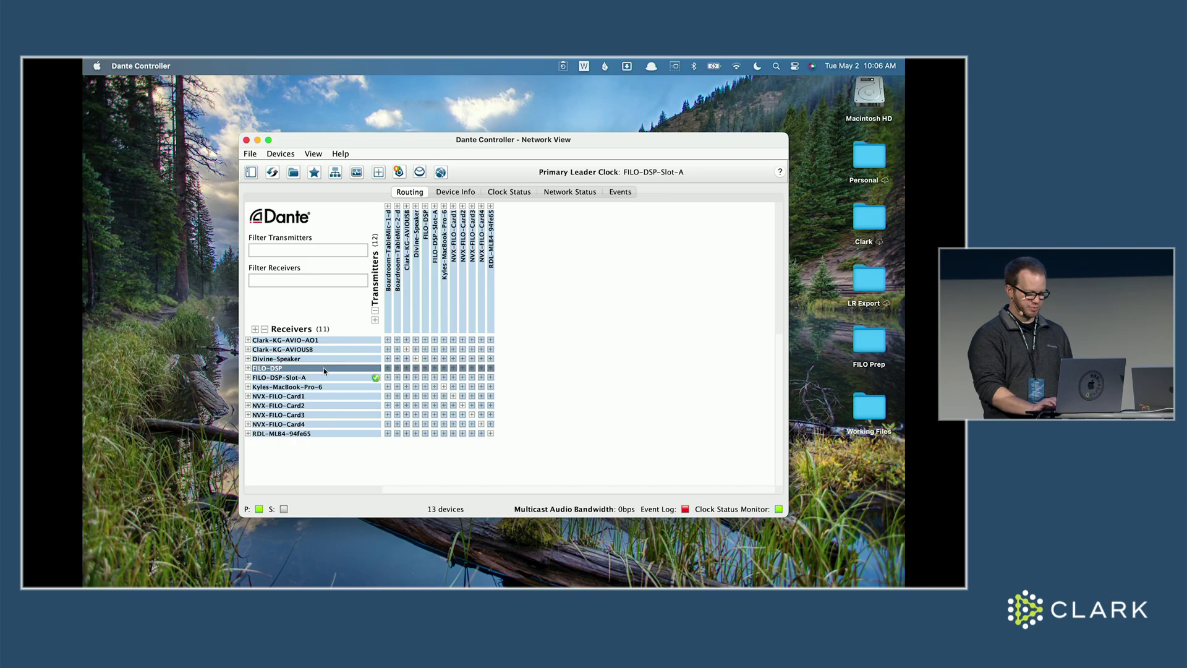
# In Dante Controller, expand Clark-KG-AVIOUSB's receive channels and route Channel 1 of Boardroom-TableMic-2-d to CH1 of Clark-KG-AVIO-AO1.
pyautogui.click(397, 207)
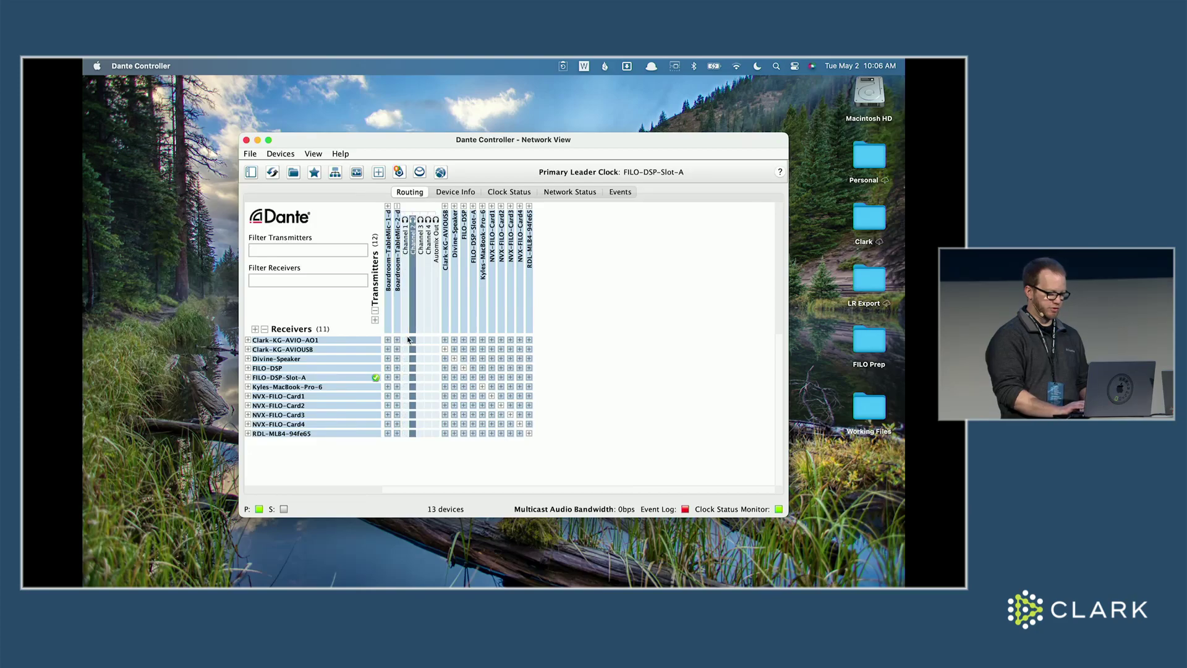
pyautogui.click(248, 340)
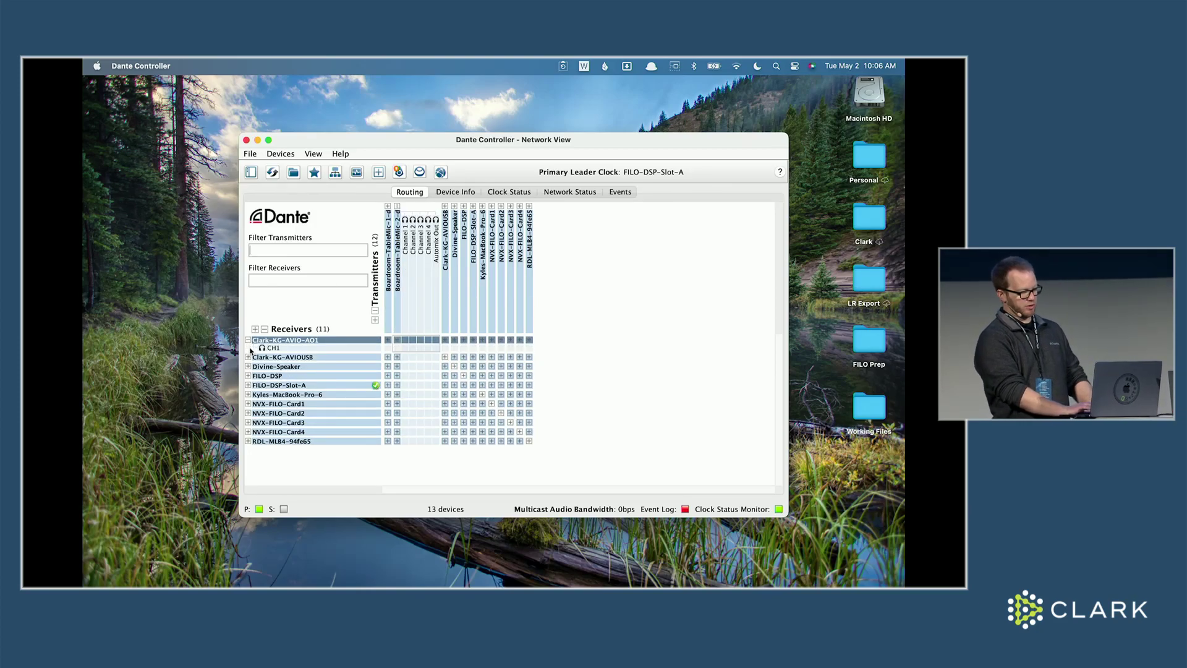
pyautogui.click(248, 356)
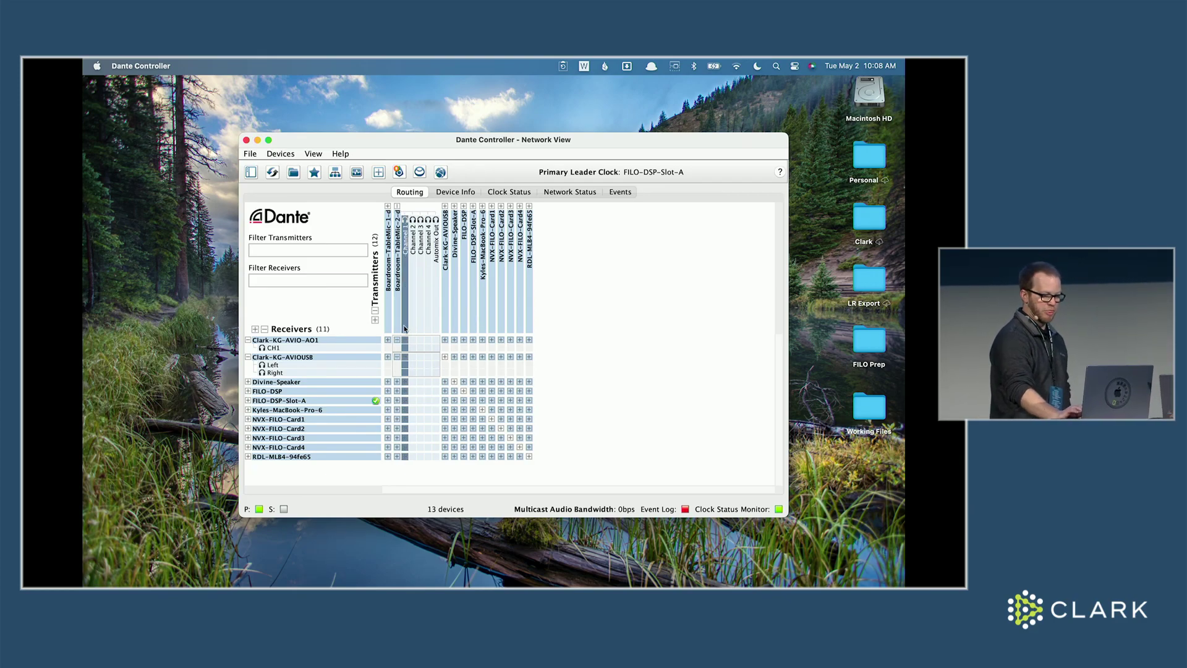
pyautogui.click(406, 349)
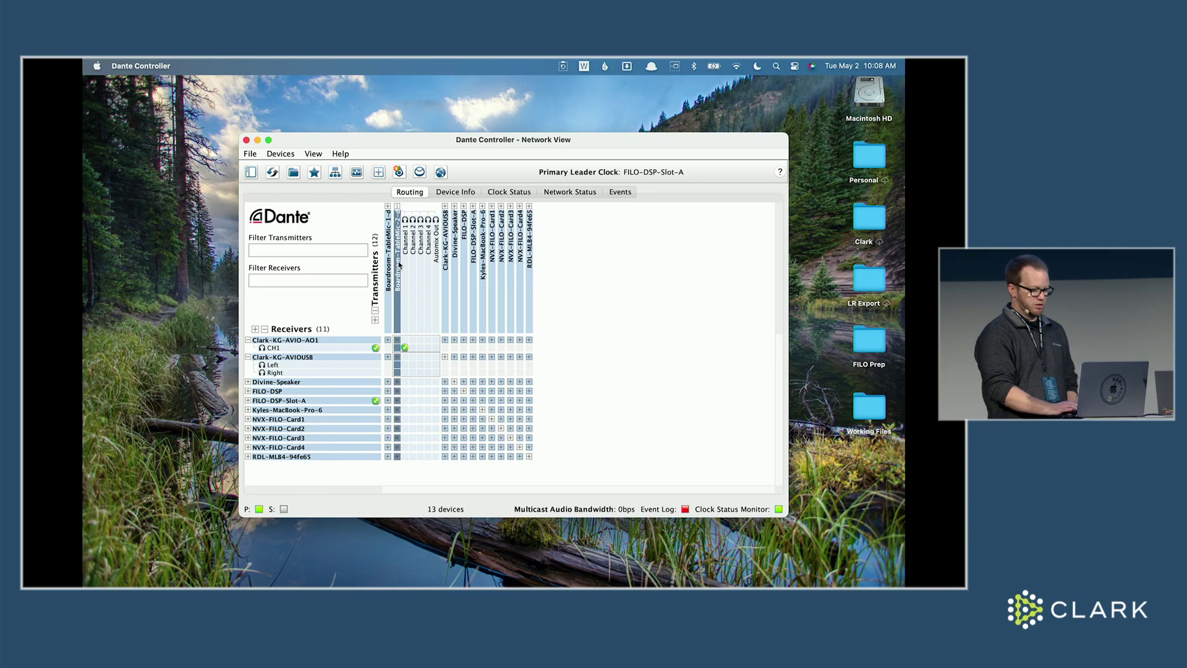
# Rename the Boardroom-TableMic-2-d device to Boardroom-TableMic-3-d in its device configuration and confirm.
pyautogui.doubleClick(399, 265)
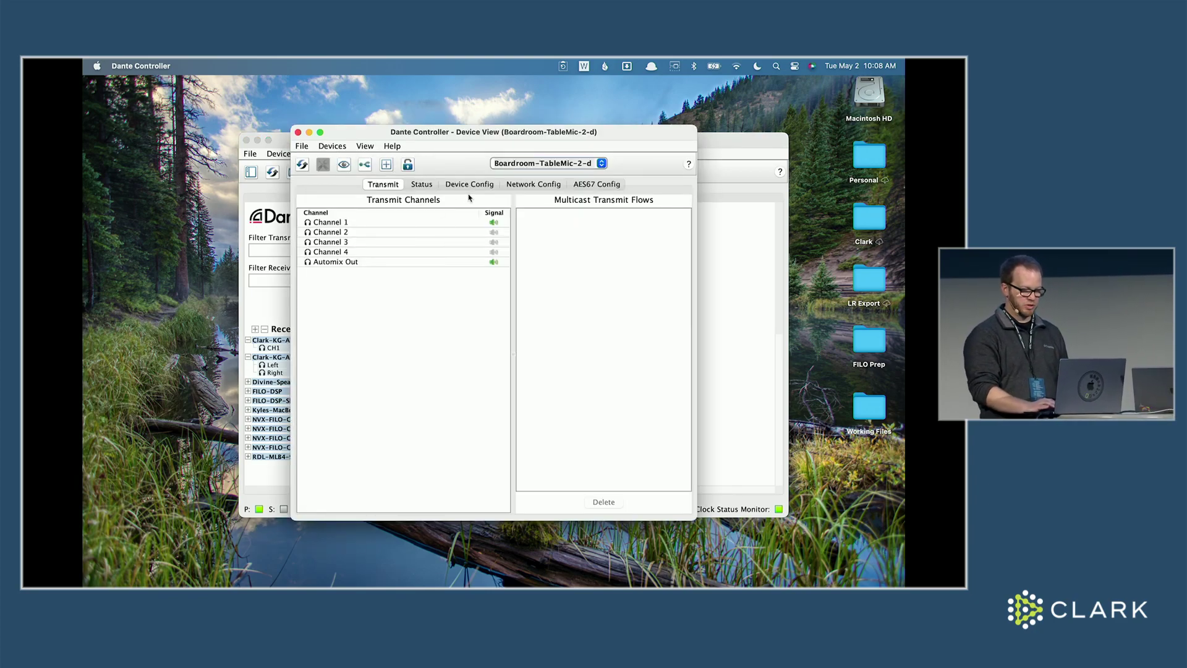
pyautogui.click(469, 184)
pyautogui.click(448, 245)
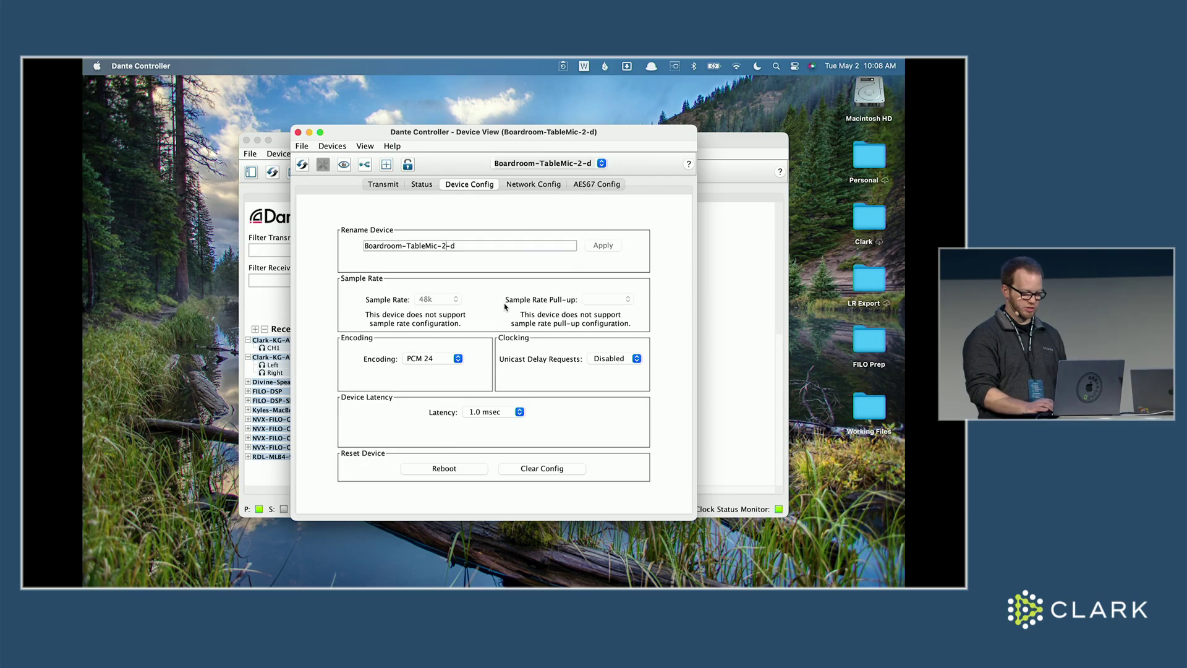
pyautogui.press('BackSpace')
pyautogui.write('3')
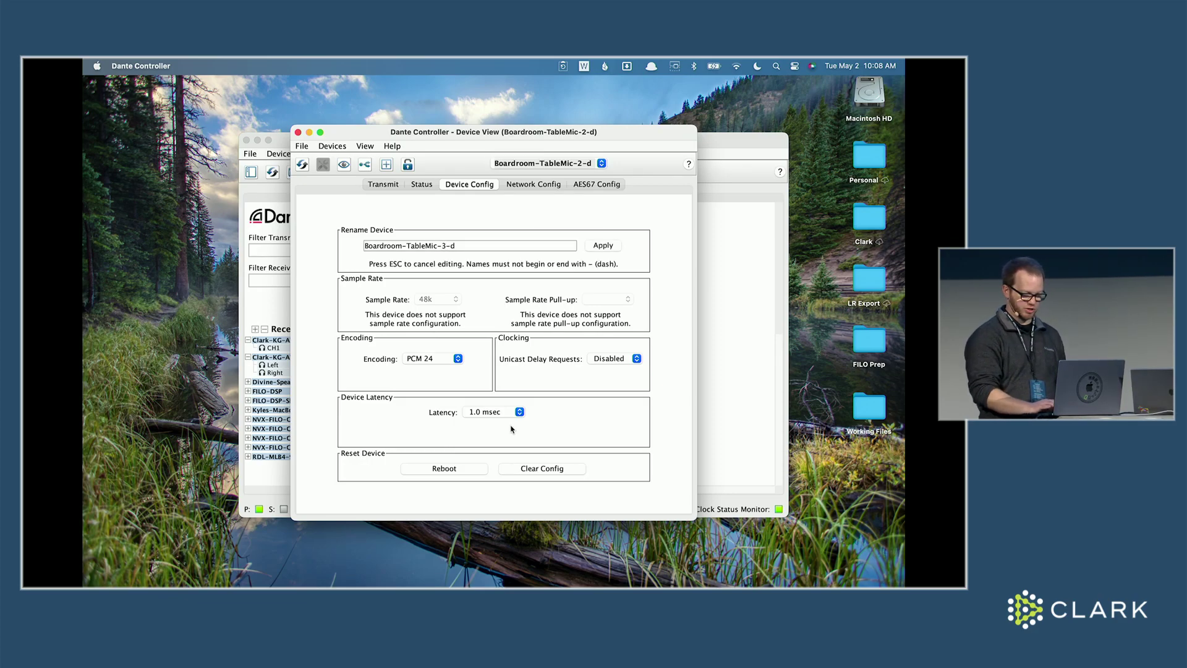
pyautogui.click(604, 244)
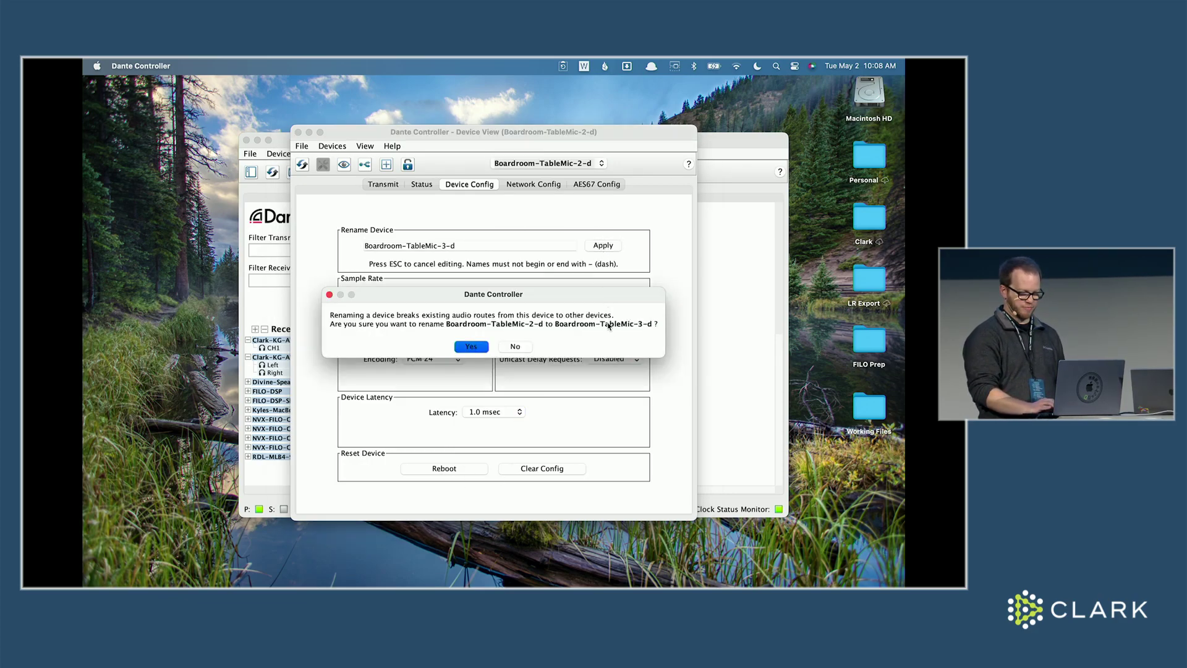
pyautogui.click(485, 345)
# Move the device window aside and examine the route between Boardroom-TableMic-3-d and Clark-KG-AVIO-AO1 CH1 in the Network View routing grid.
pyautogui.moveTo(450, 133); pyautogui.dragTo(633, 102)
pyautogui.click(421, 141)
pyautogui.moveTo(421, 141); pyautogui.dragTo(359, 142)
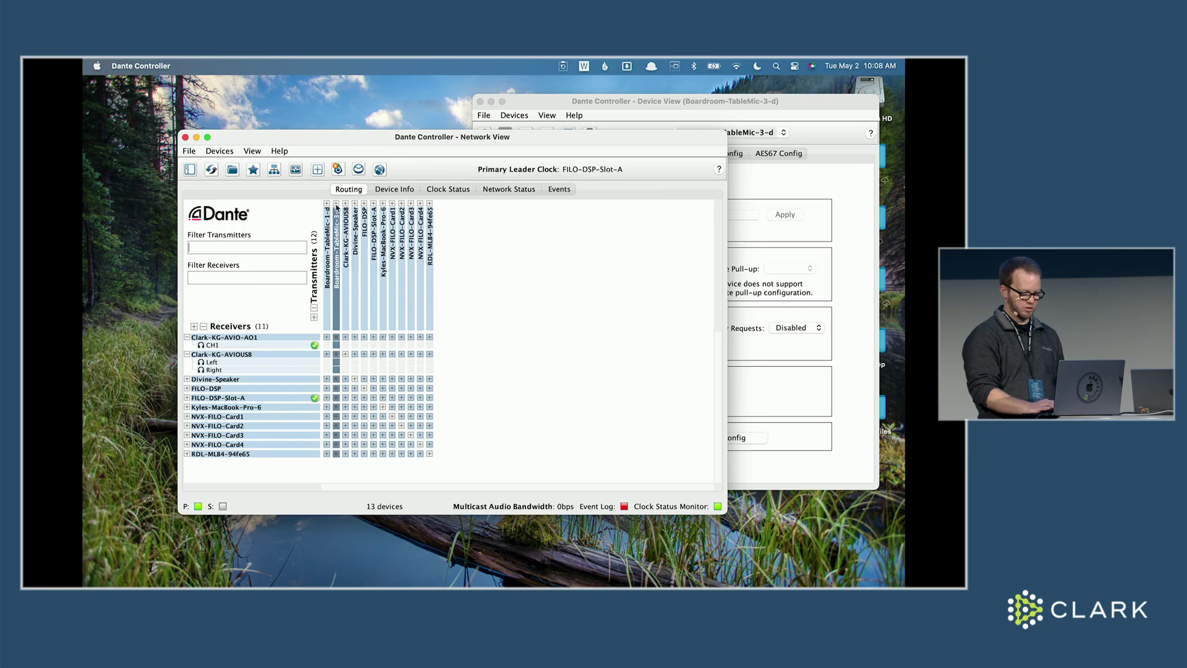
pyautogui.click(336, 204)
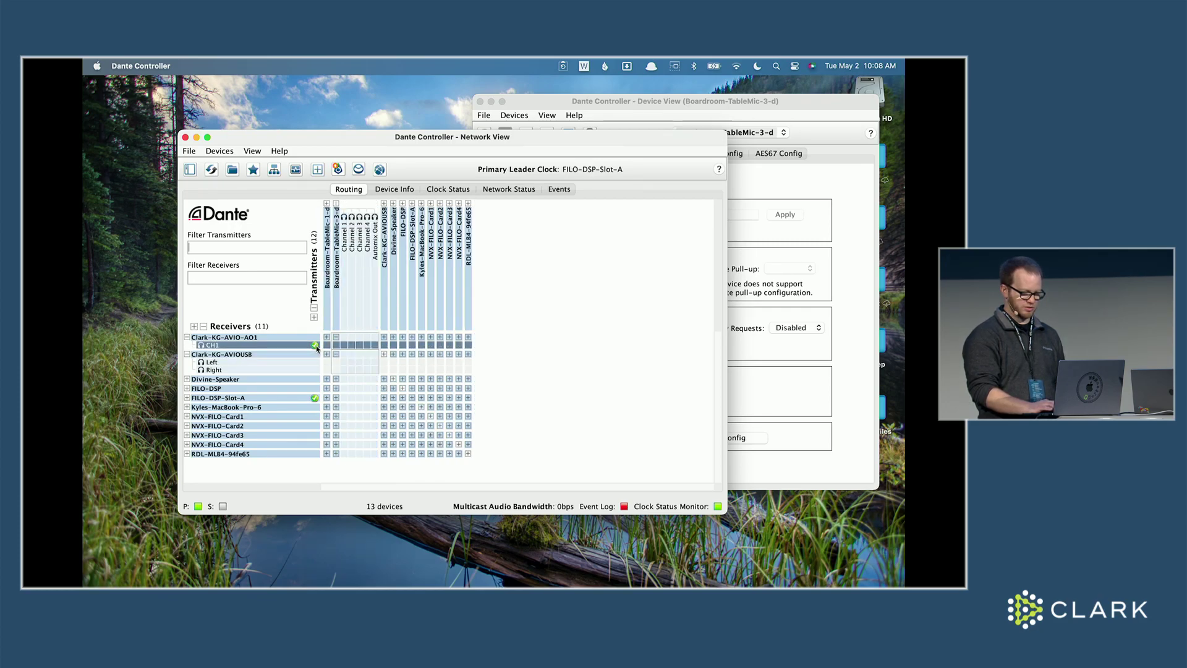
pyautogui.moveTo(317, 349)
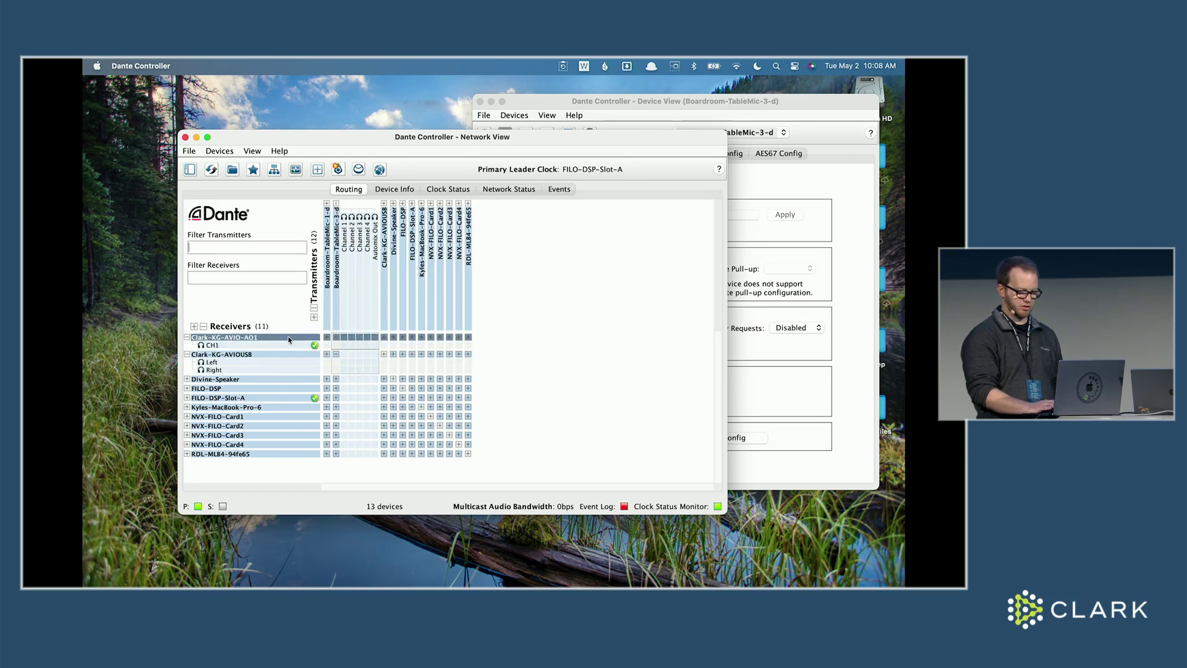
pyautogui.click(745, 133)
# Reboot the Clark-KG-AVIO-AO1 device from its device configuration and close its device window.
pyautogui.doubleClick(250, 338)
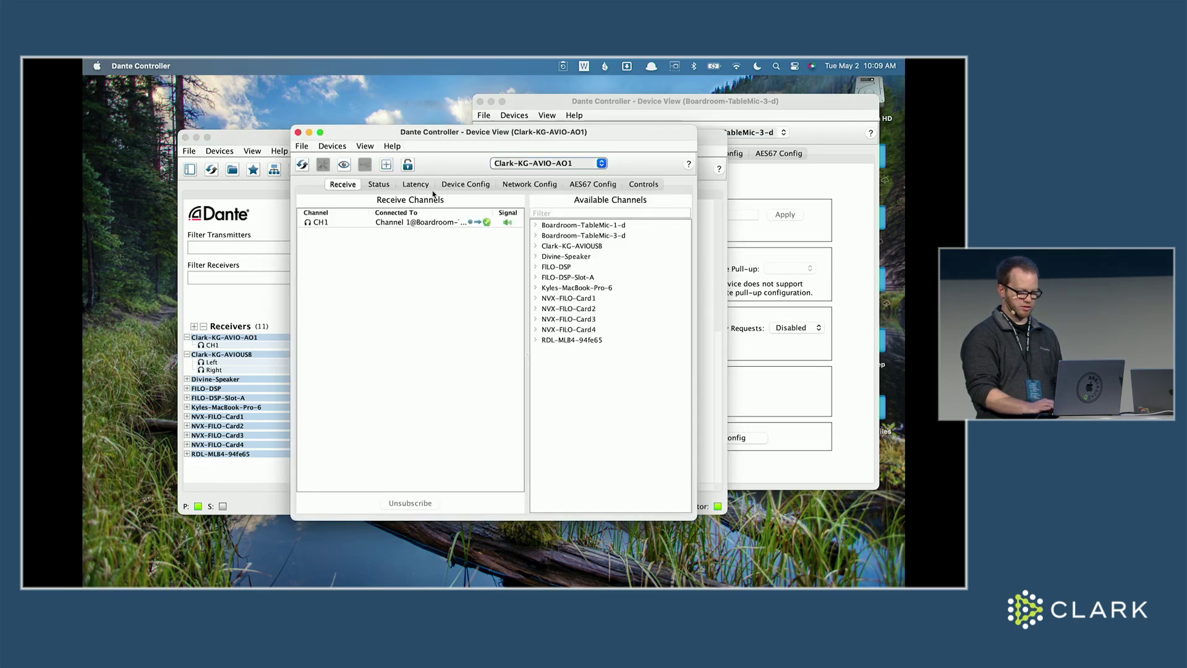
pyautogui.click(465, 184)
pyautogui.click(445, 468)
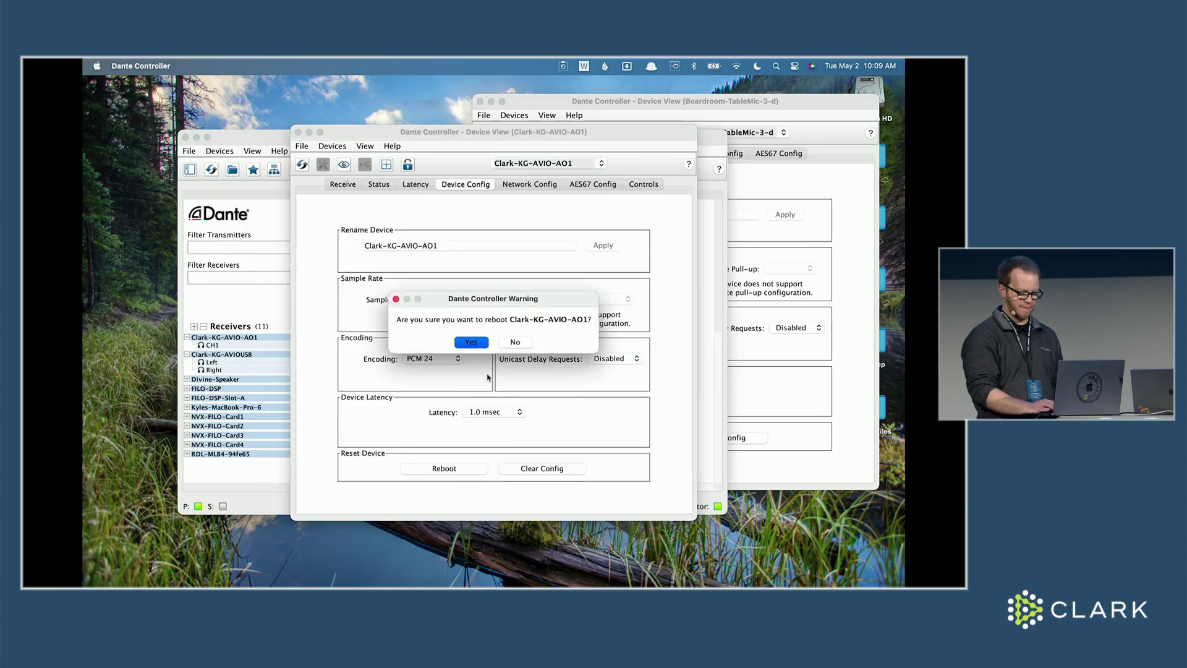
pyautogui.click(474, 345)
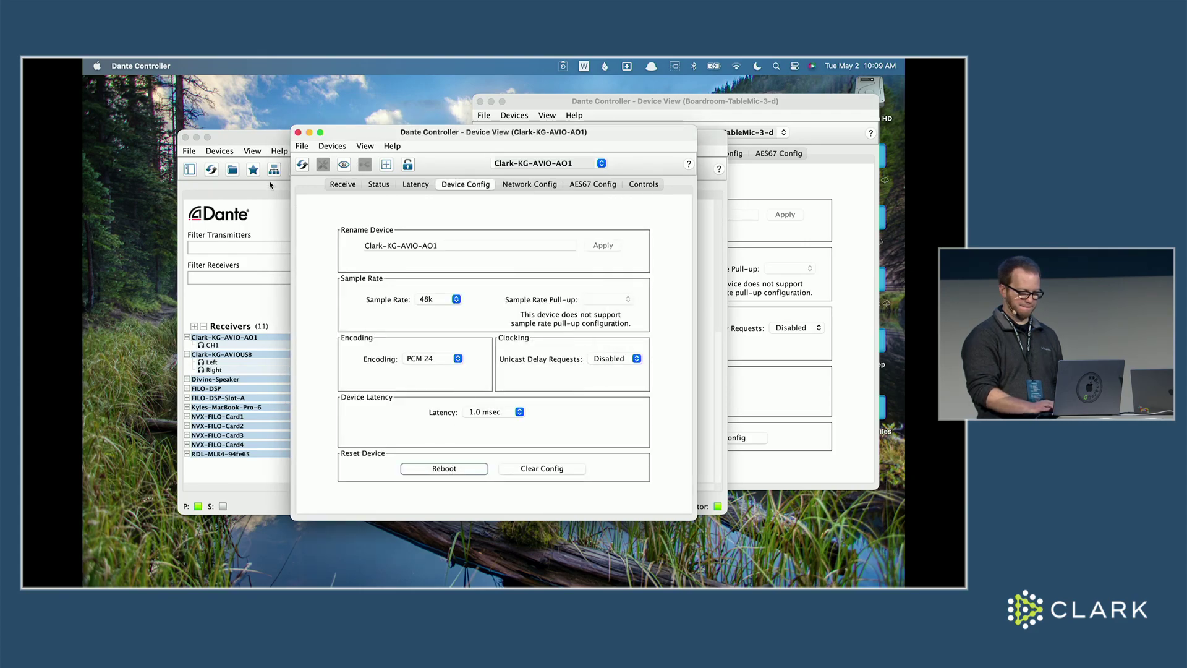
pyautogui.click(298, 131)
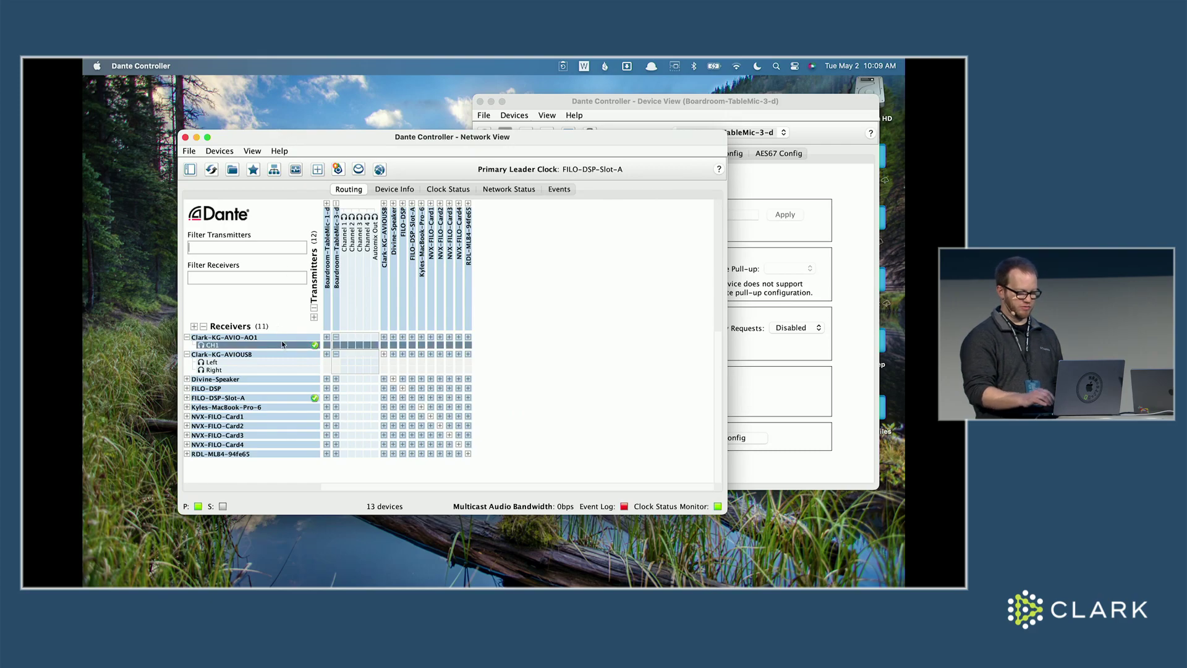
# Examine the CH1 subscription of Clark-KG-AVIO-AO1, widening the Connected To column to read its full source, and return to the Network View.
pyautogui.moveTo(283, 344)
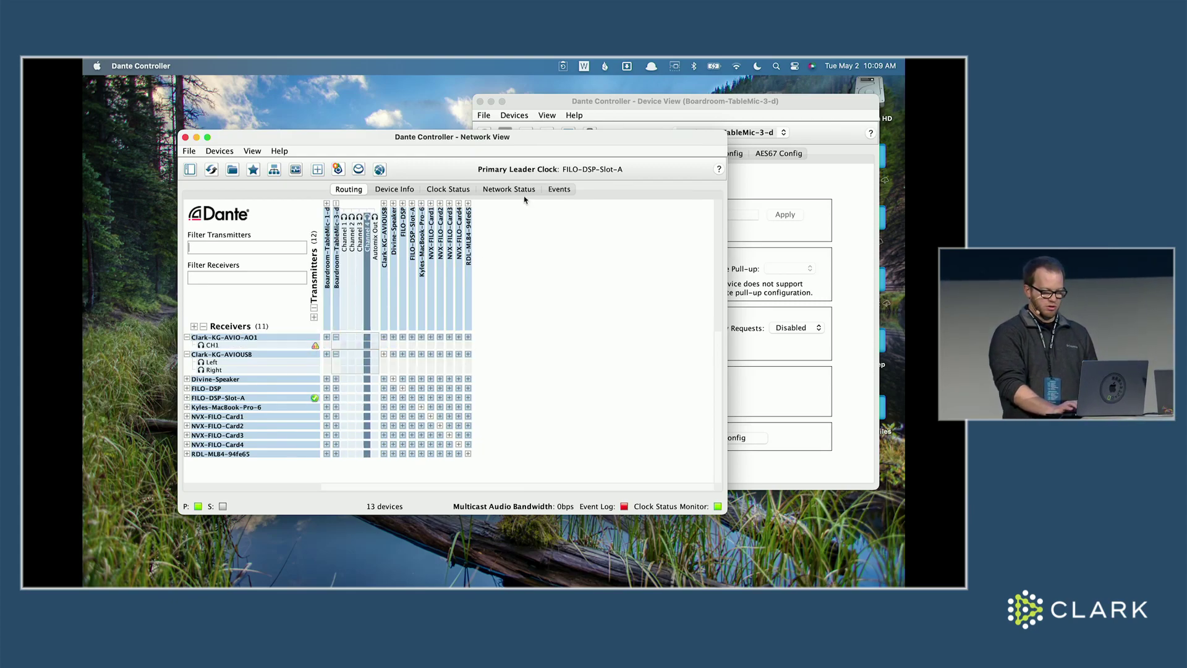
pyautogui.doubleClick(224, 337)
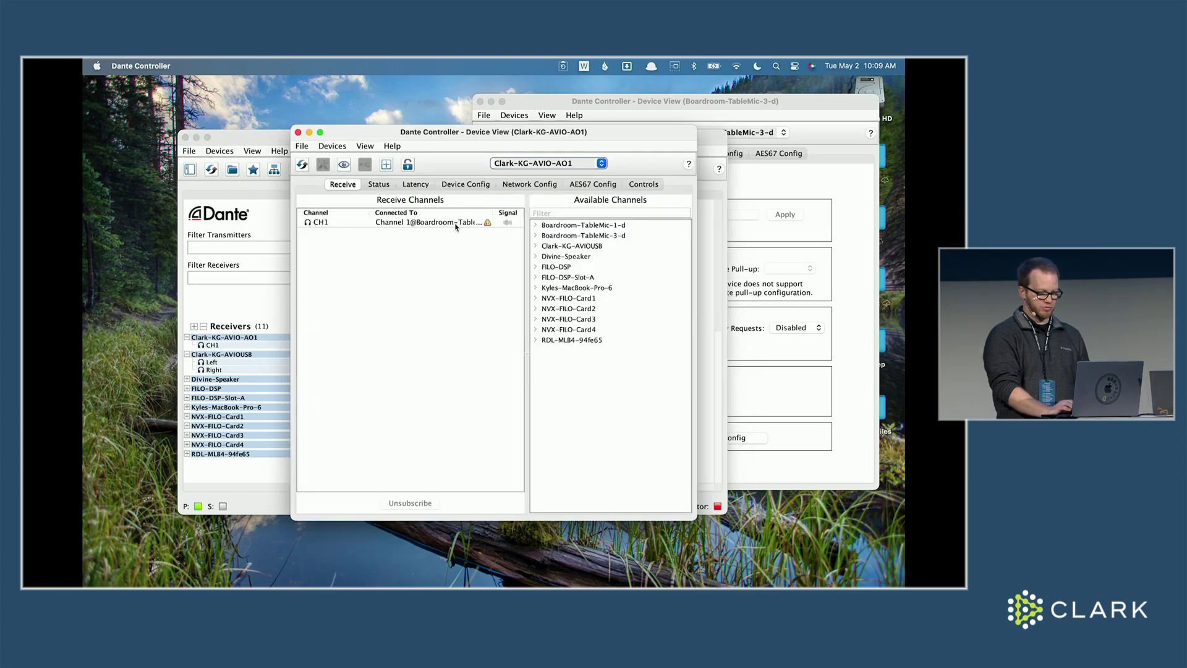
pyautogui.moveTo(487, 224)
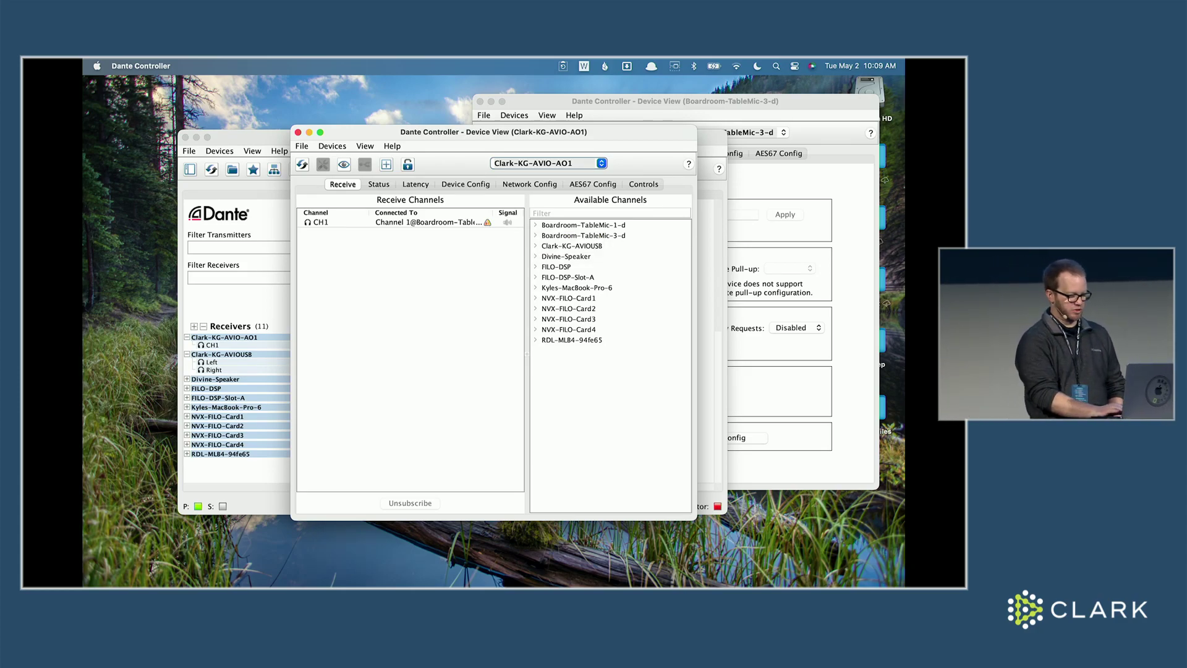
pyautogui.moveTo(369, 212); pyautogui.dragTo(337, 212)
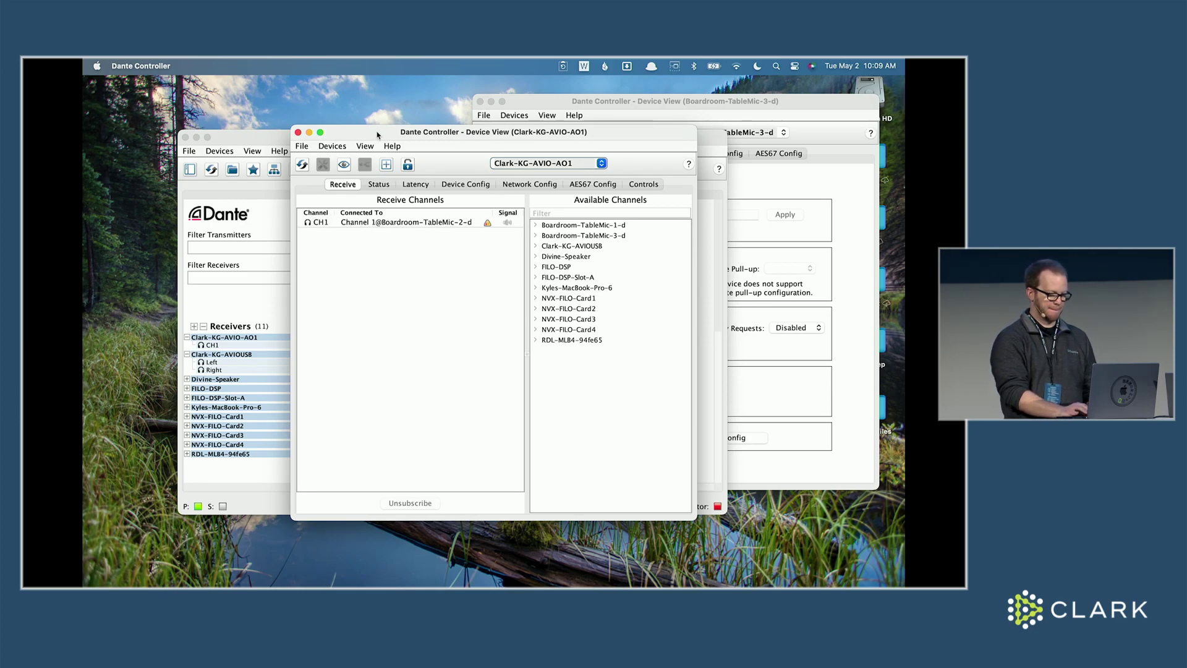
pyautogui.moveTo(376, 135); pyautogui.dragTo(451, 170)
pyautogui.click(347, 138)
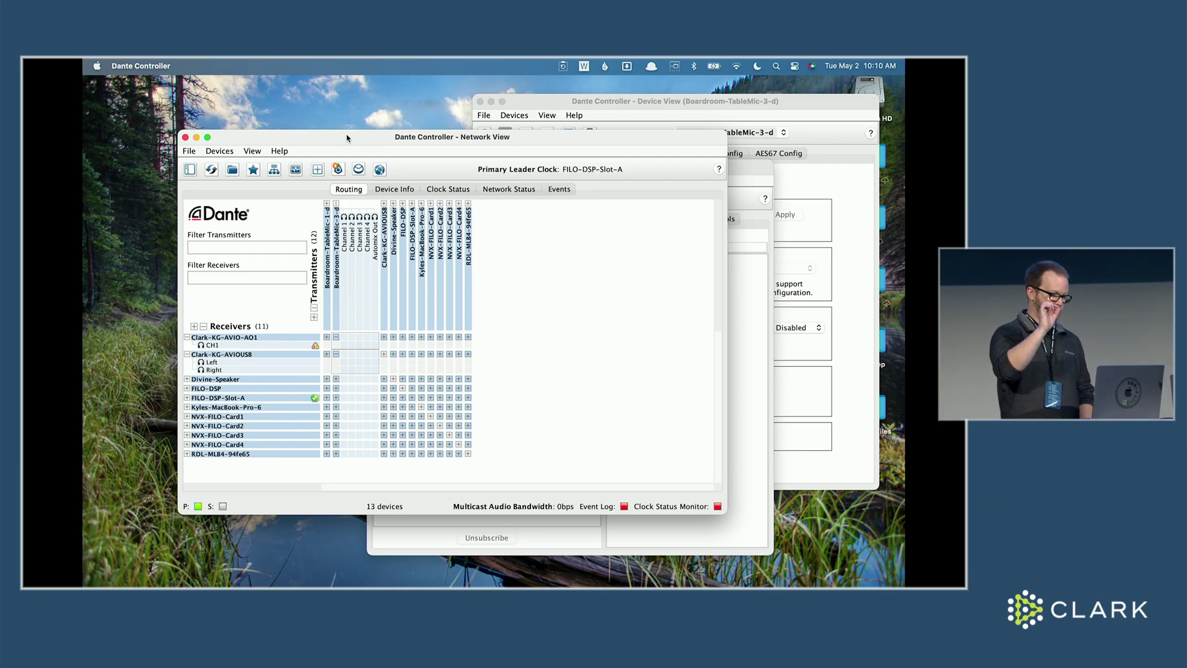
# Rename the Boardroom-TableMic-3-d device to Boardroom-TableMic-2-d and confirm.
pyautogui.click(630, 106)
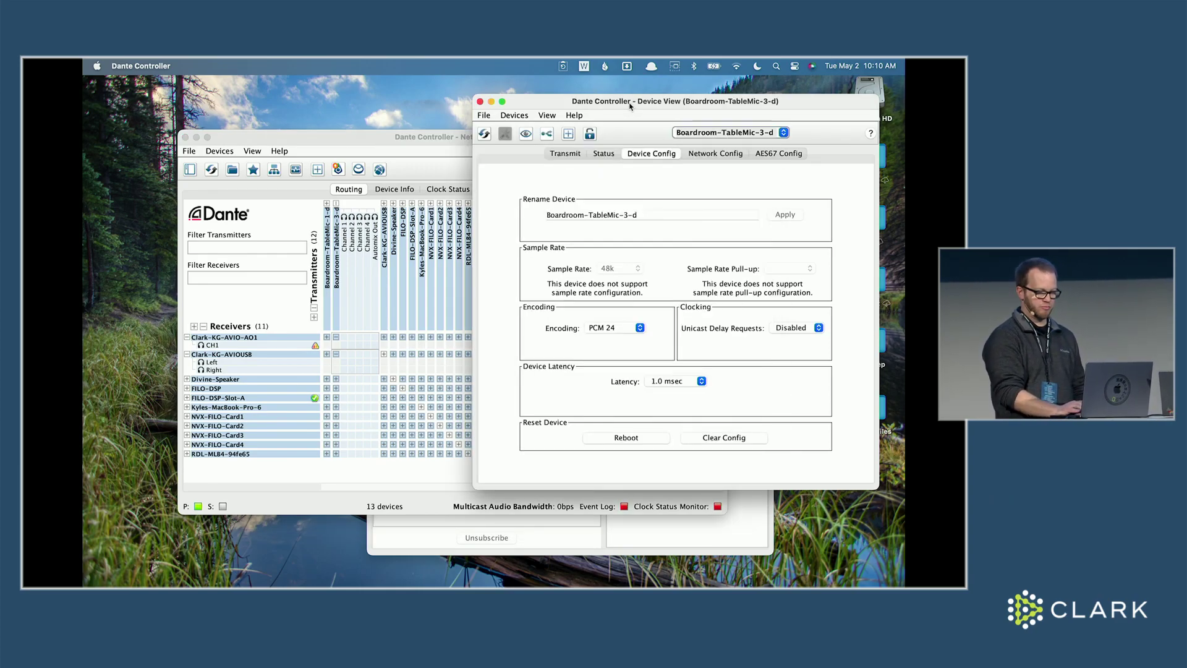
pyautogui.click(624, 214)
pyautogui.press('BackSpace')
pyautogui.write('2')
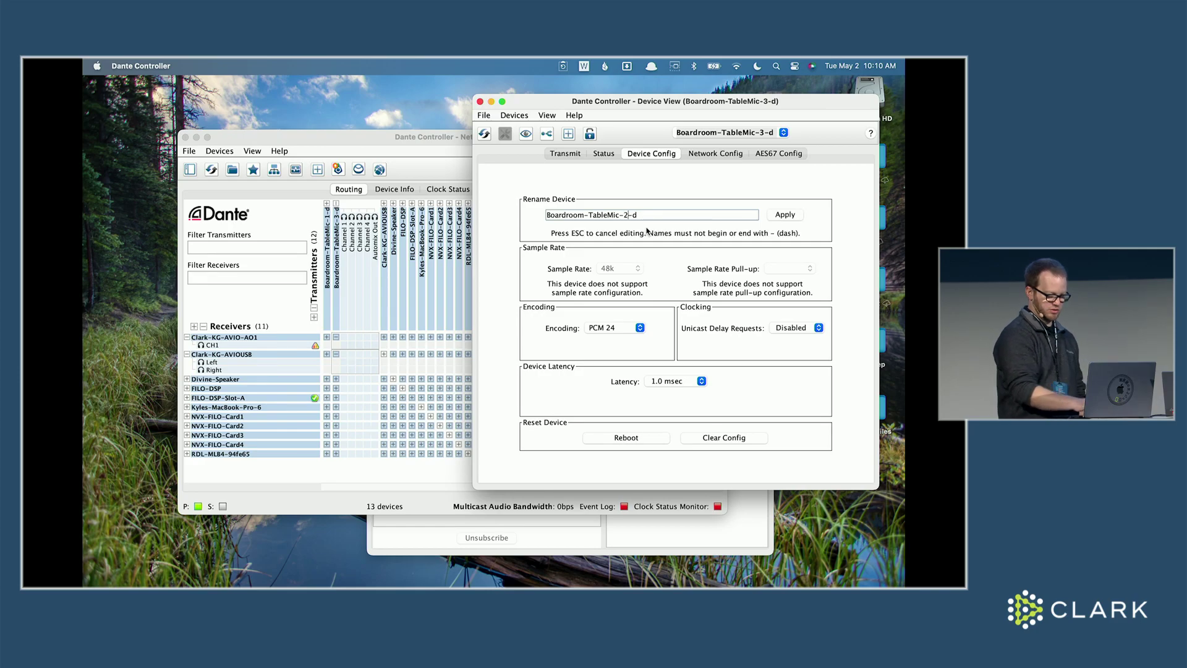
pyautogui.click(783, 215)
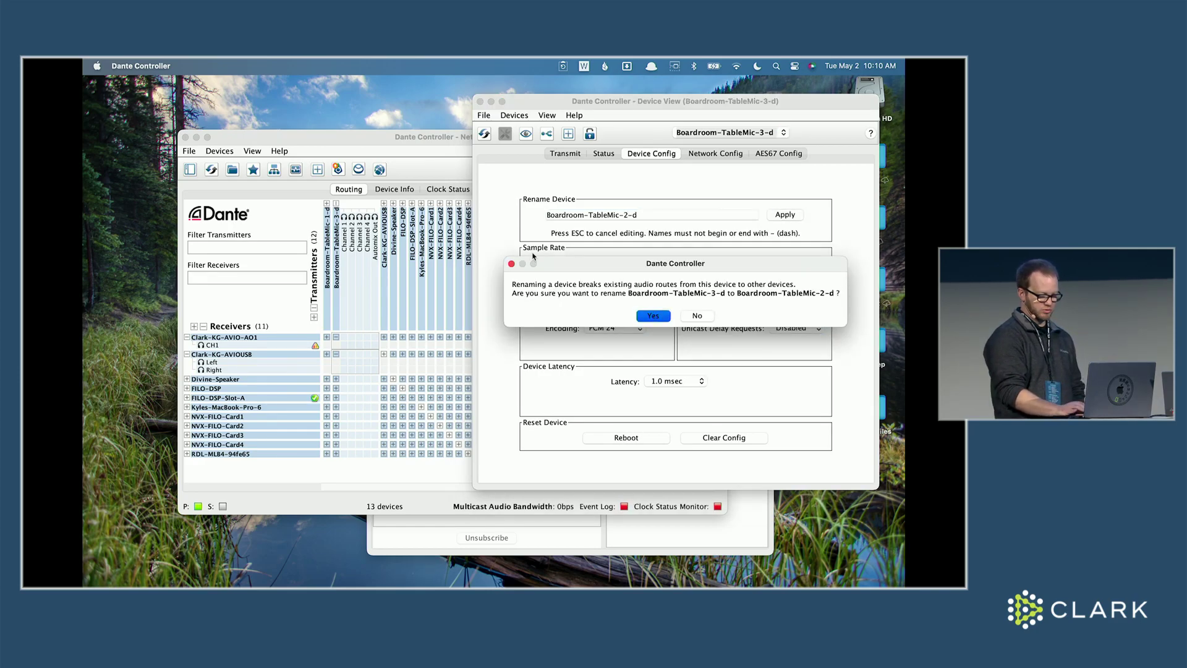
pyautogui.click(646, 320)
# Examine the transmit channels of Boardroom-TableMic-2-d and Boardroom-TableMic-1-d in the routing grid and bring the Boardroom-TableMic-2-d device window forward.
pyautogui.click(348, 139)
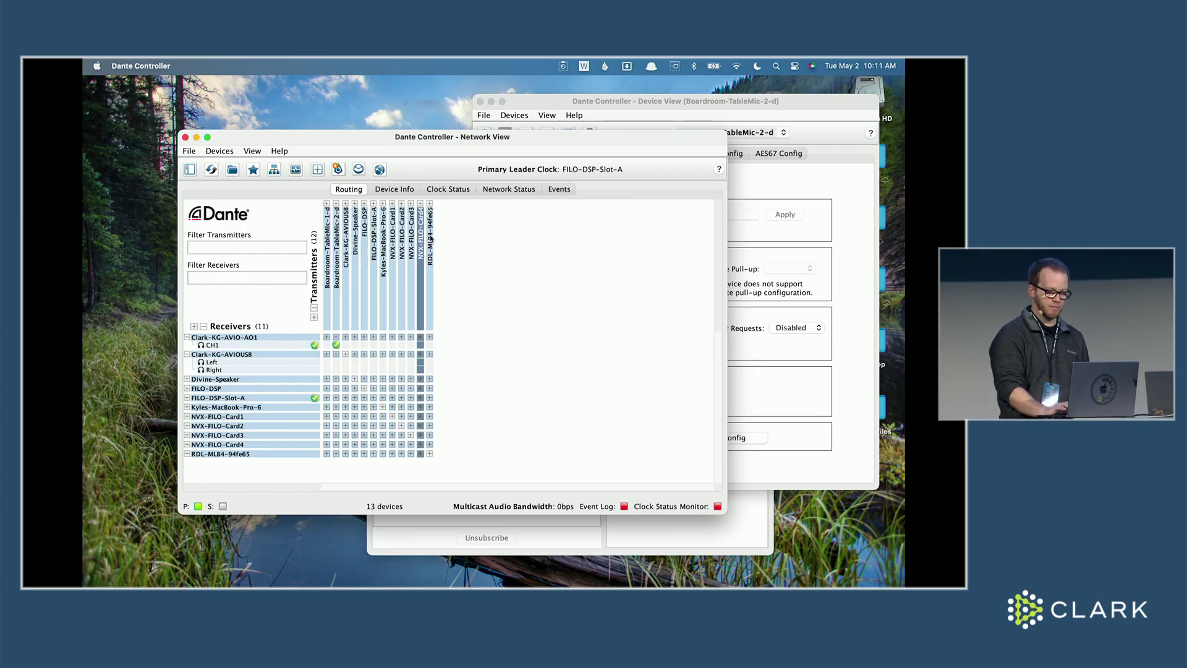
pyautogui.click(336, 203)
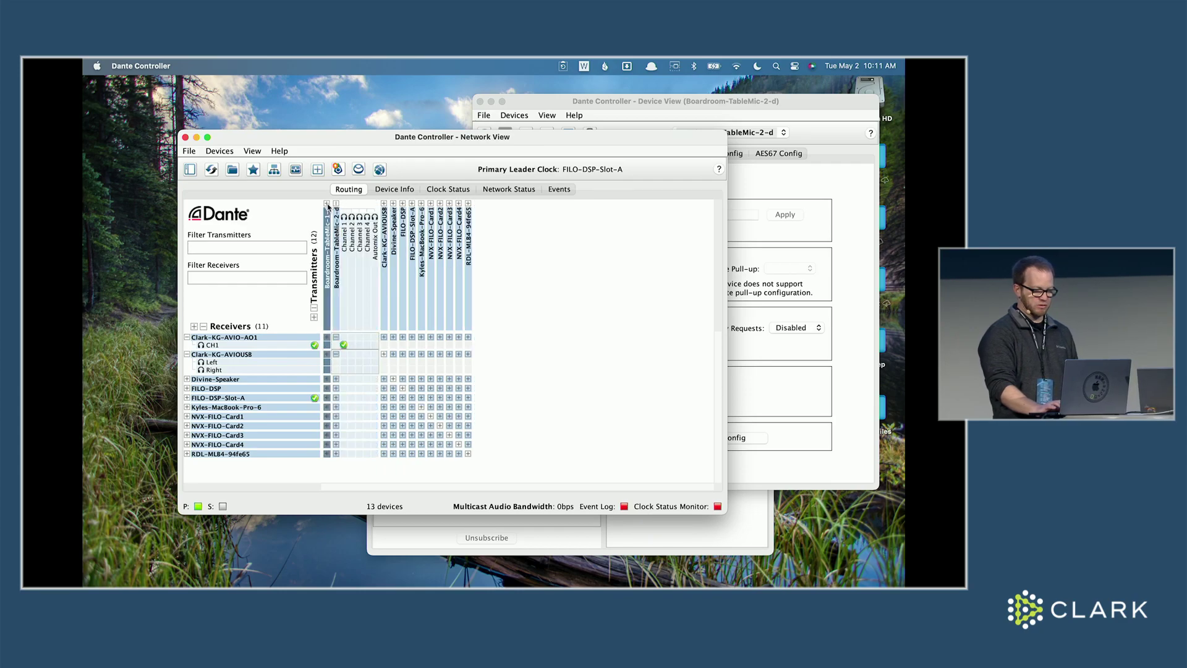
pyautogui.click(326, 204)
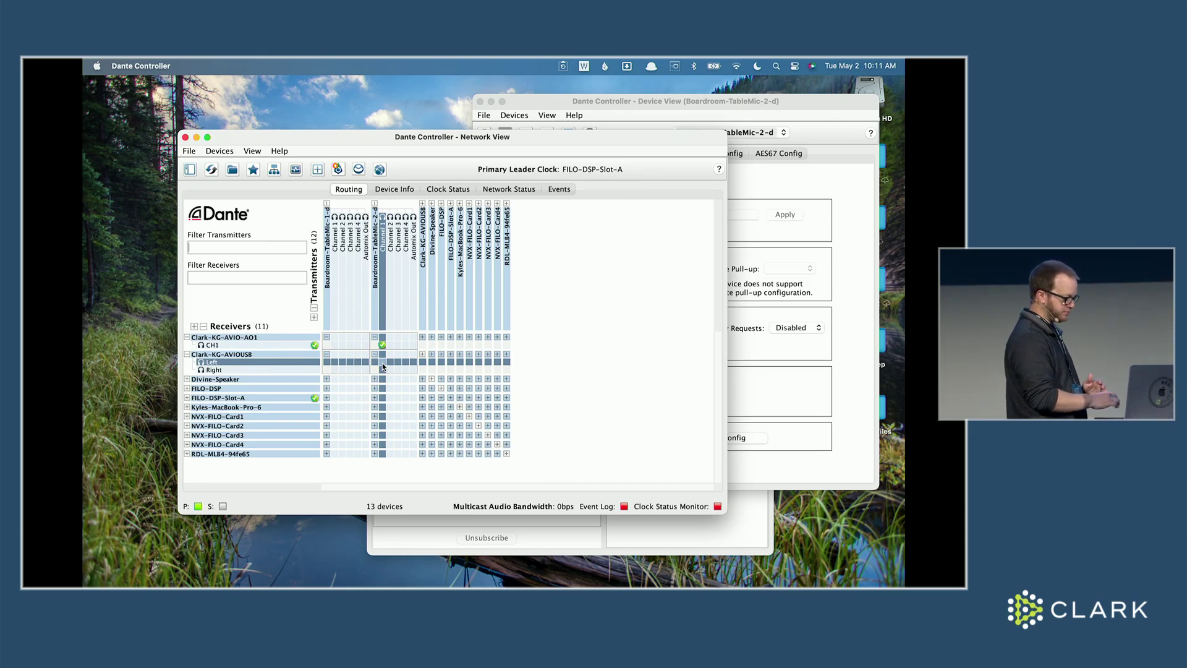
pyautogui.click(598, 102)
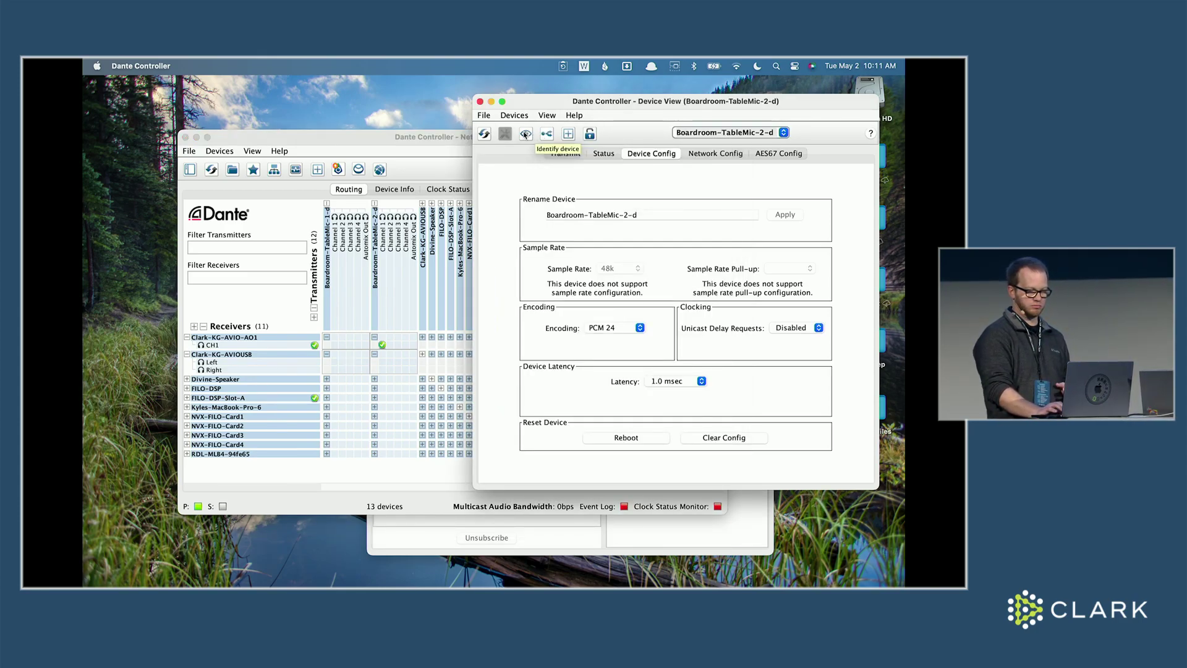
pyautogui.click(515, 116)
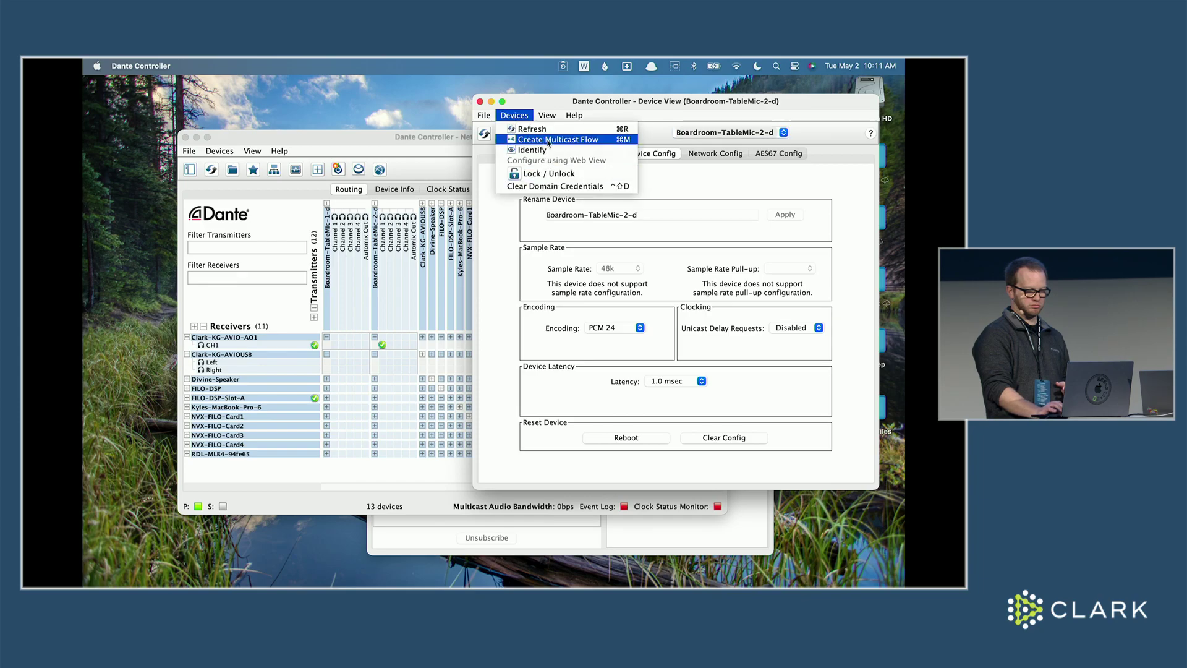
pyautogui.click(548, 140)
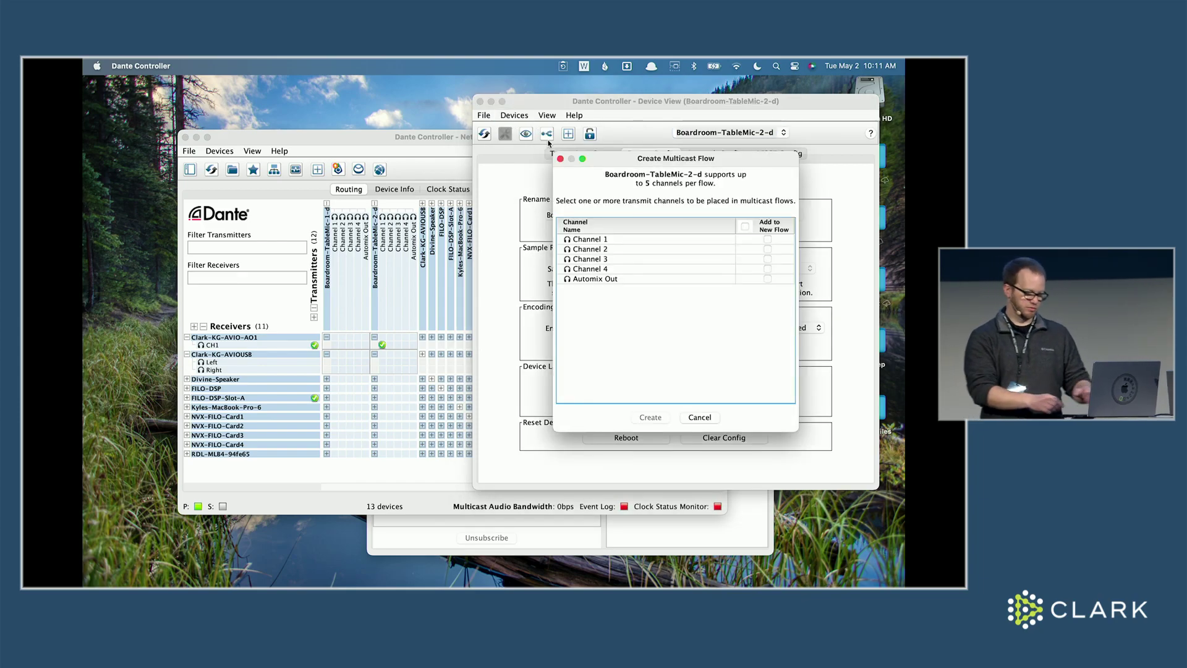
pyautogui.click(700, 418)
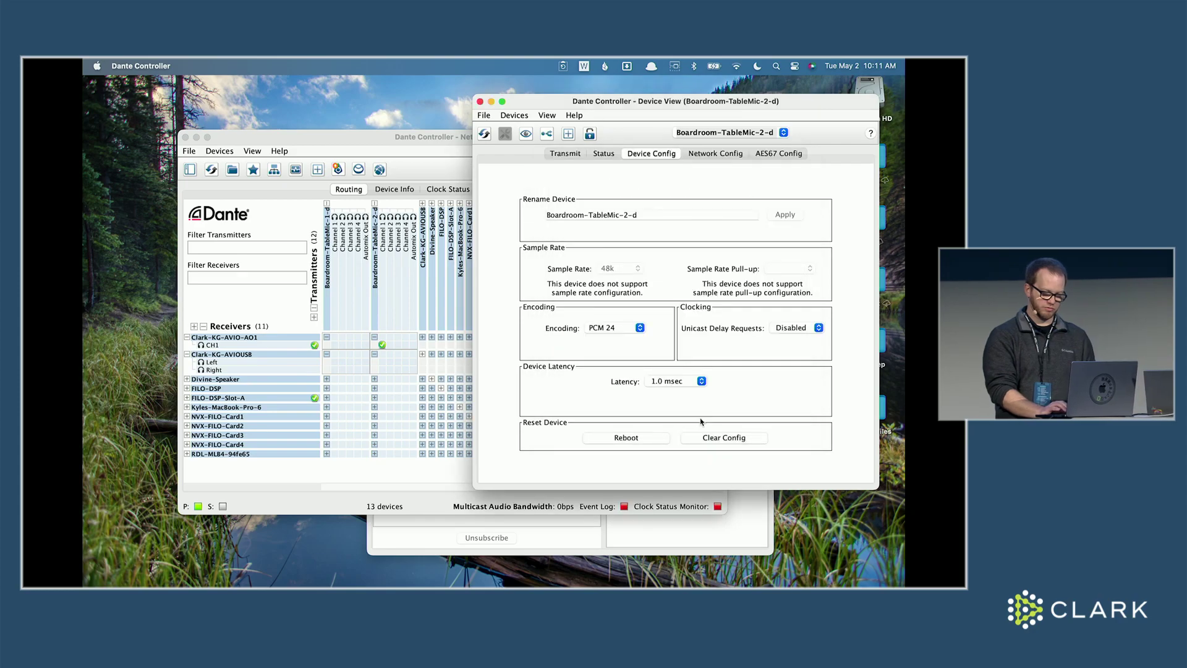
# Check the audio transmit flows of Boardroom-TableMic-2-d in its flow information summary and close the summary.
pyautogui.click(547, 115)
pyautogui.click(553, 140)
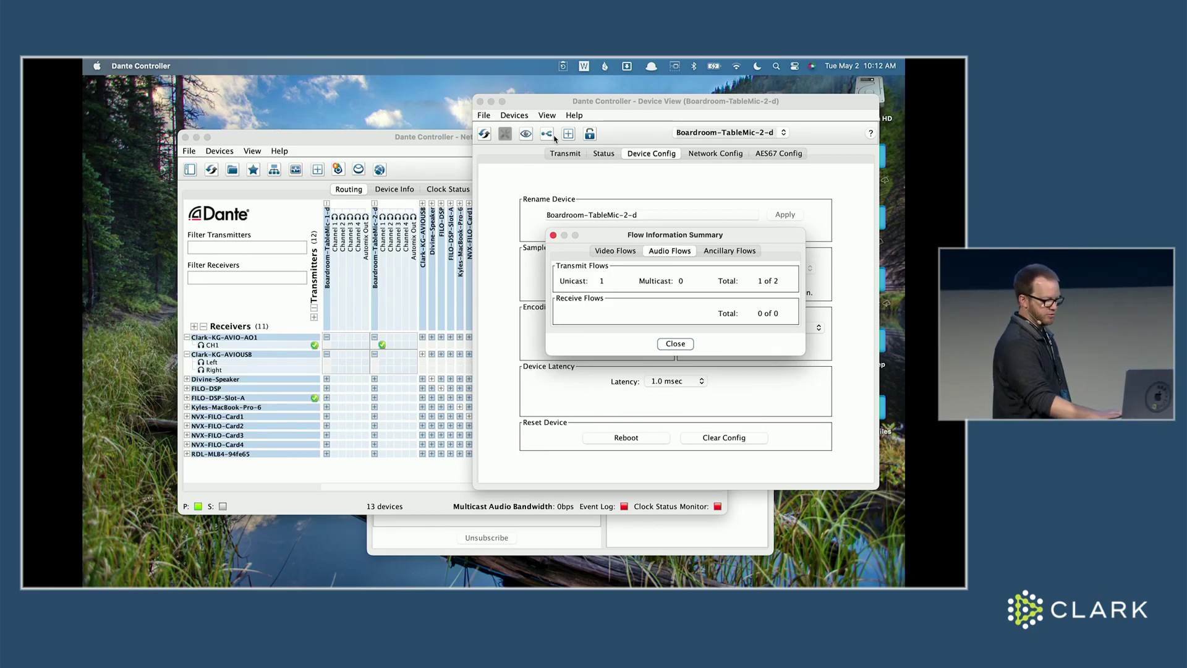
pyautogui.click(675, 343)
# In the Network View routing grid, subscribe the Left channel of Clark-KG-AVIOUSB to Channel 1 of Boardroom-TableMic-2-d.
pyautogui.click(368, 134)
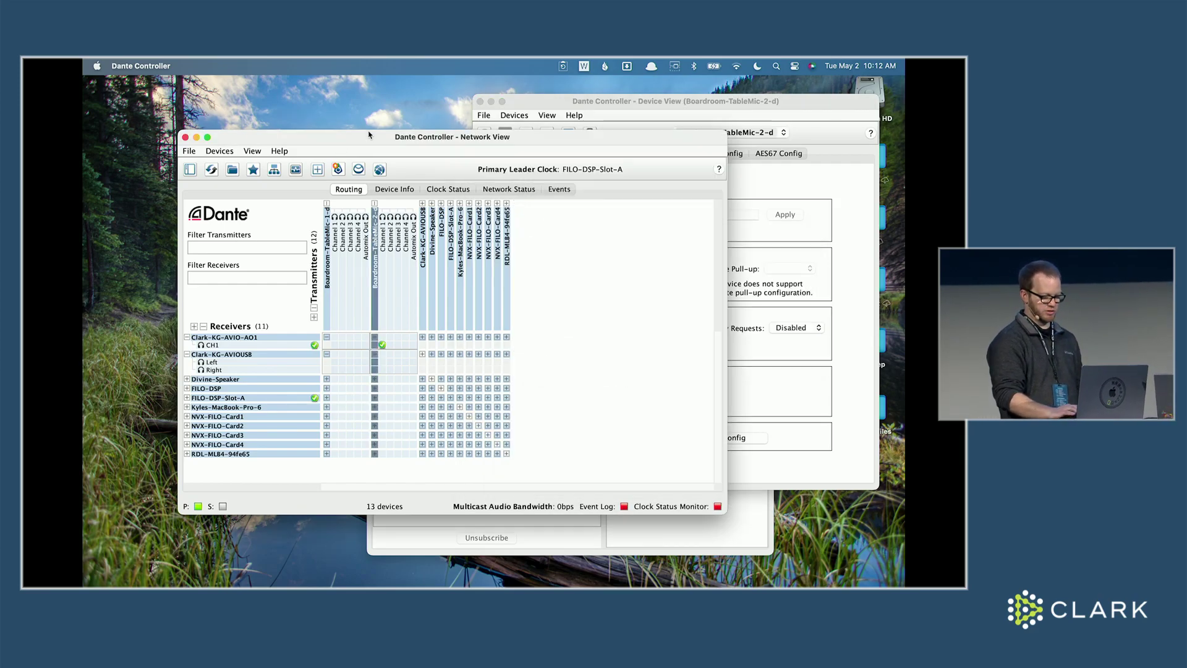
pyautogui.click(382, 363)
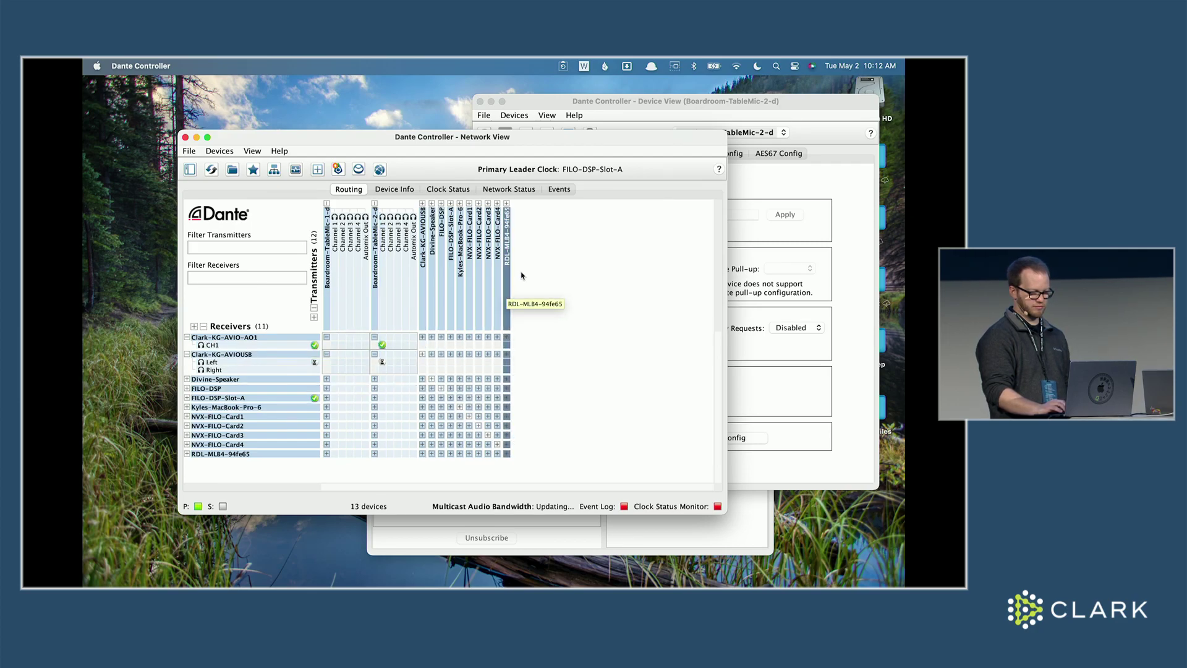
# Recheck the flow information summary of Boardroom-TableMic-2-d with the Clark-KG-AVIOUSB subscription in place, and close it.
pyautogui.click(692, 102)
pyautogui.click(547, 116)
pyautogui.click(555, 139)
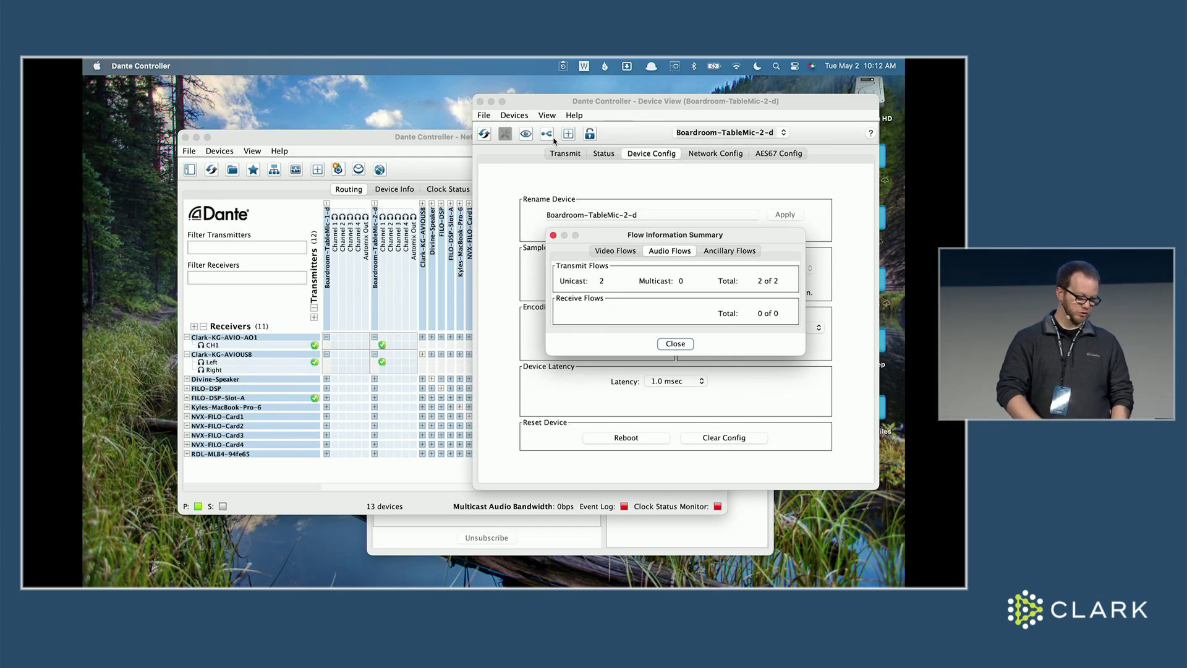
pyautogui.click(676, 344)
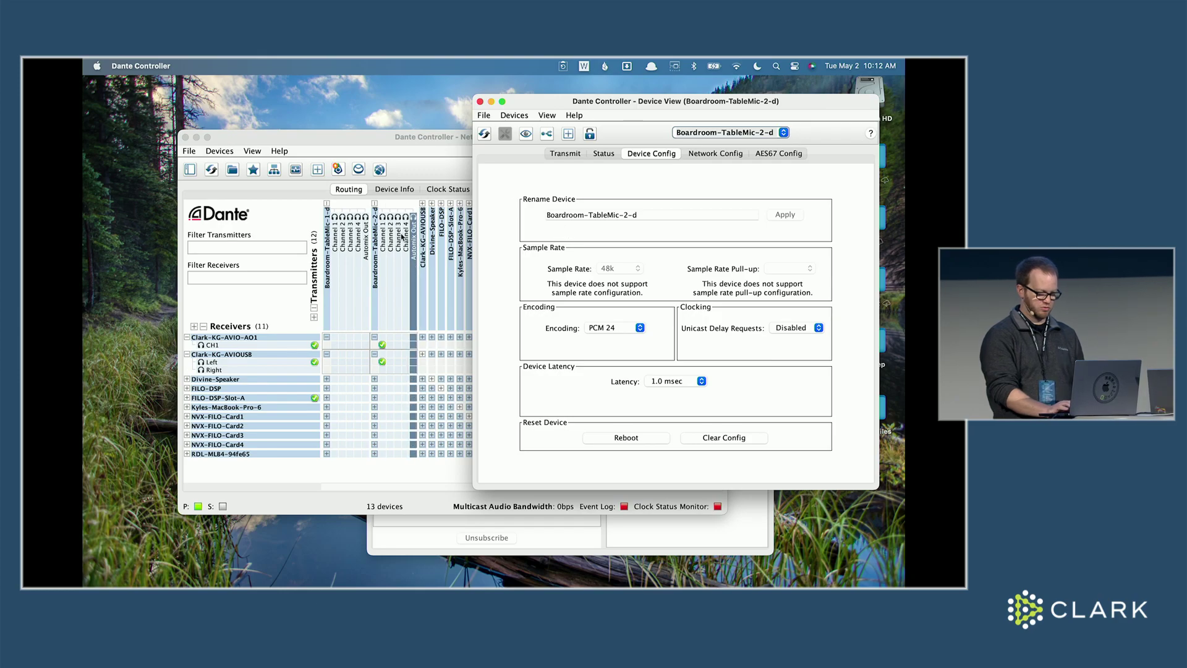
# Subscribe RDL-MLB4-94fe65 Output 1 to Channel 1 of Boardroom-TableMic-2-d, and Clark-KG-AVIOUSB Right to its Channel 2.
pyautogui.click(373, 138)
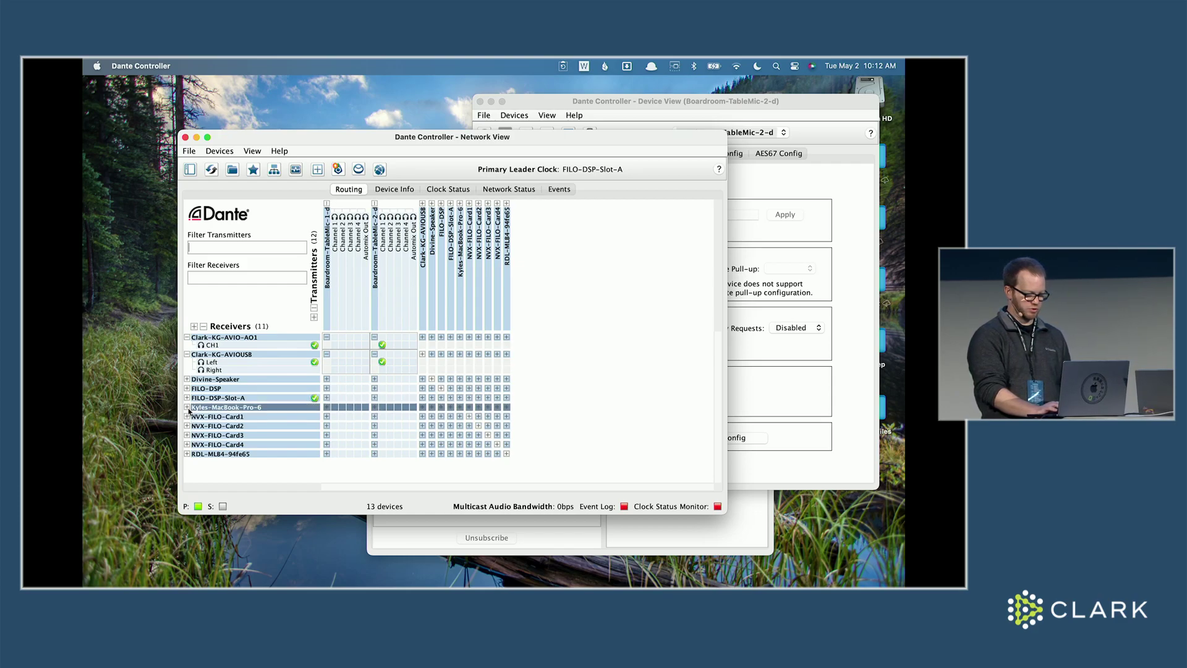
pyautogui.click(187, 454)
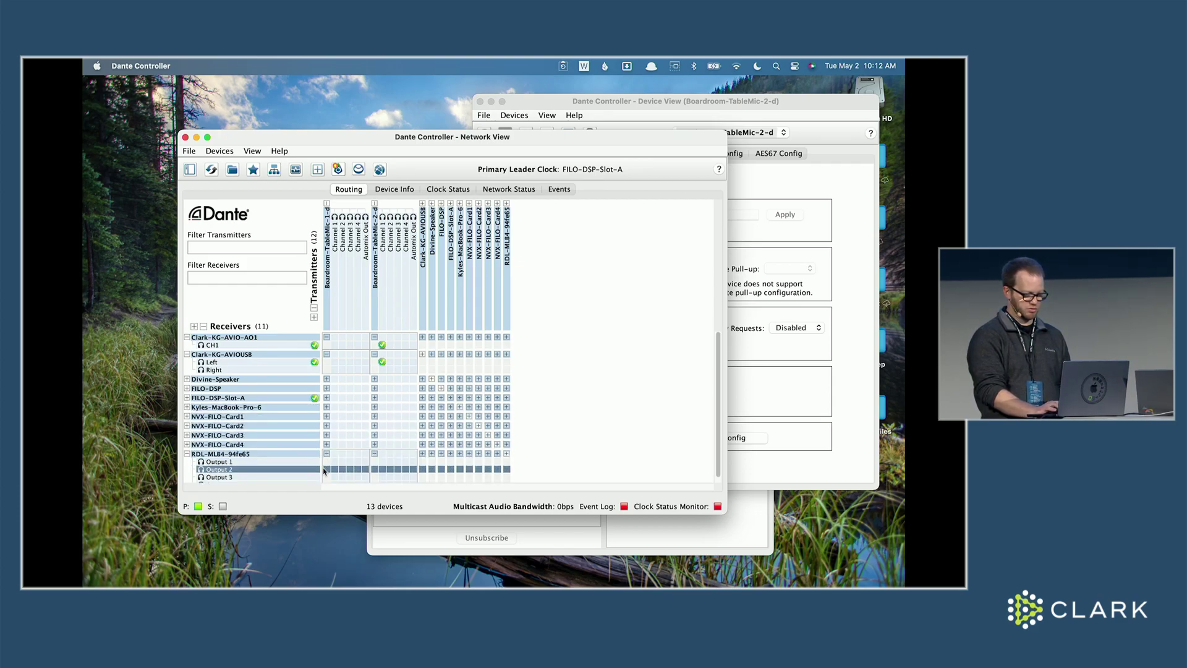
pyautogui.click(384, 462)
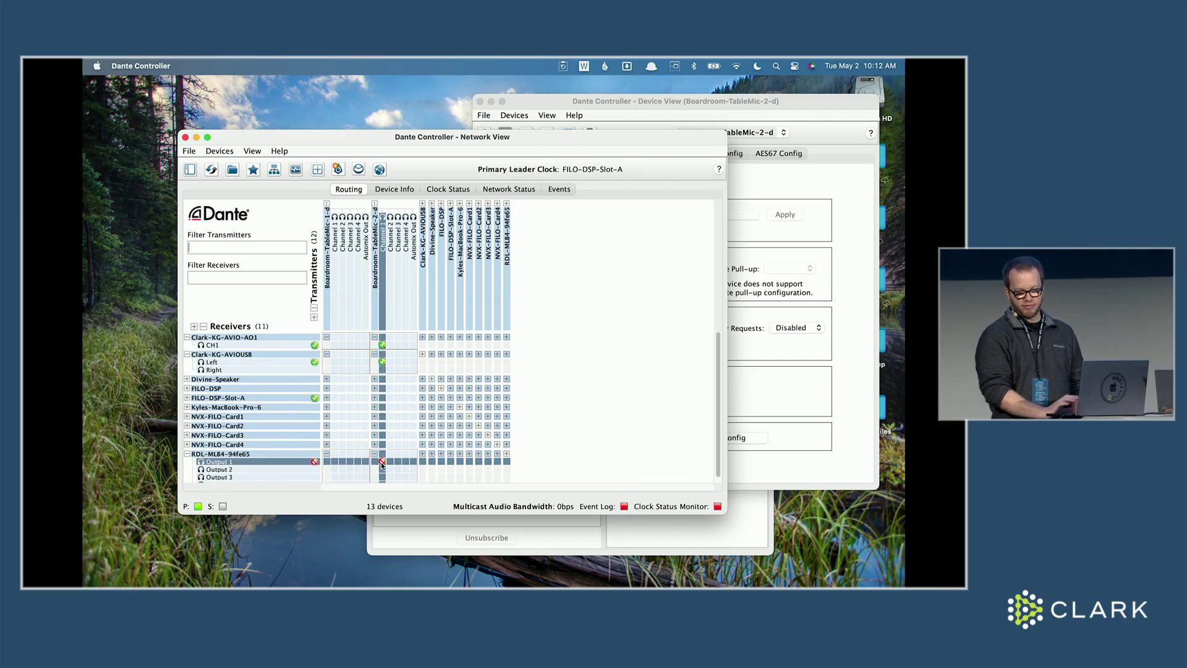
pyautogui.moveTo(382, 465)
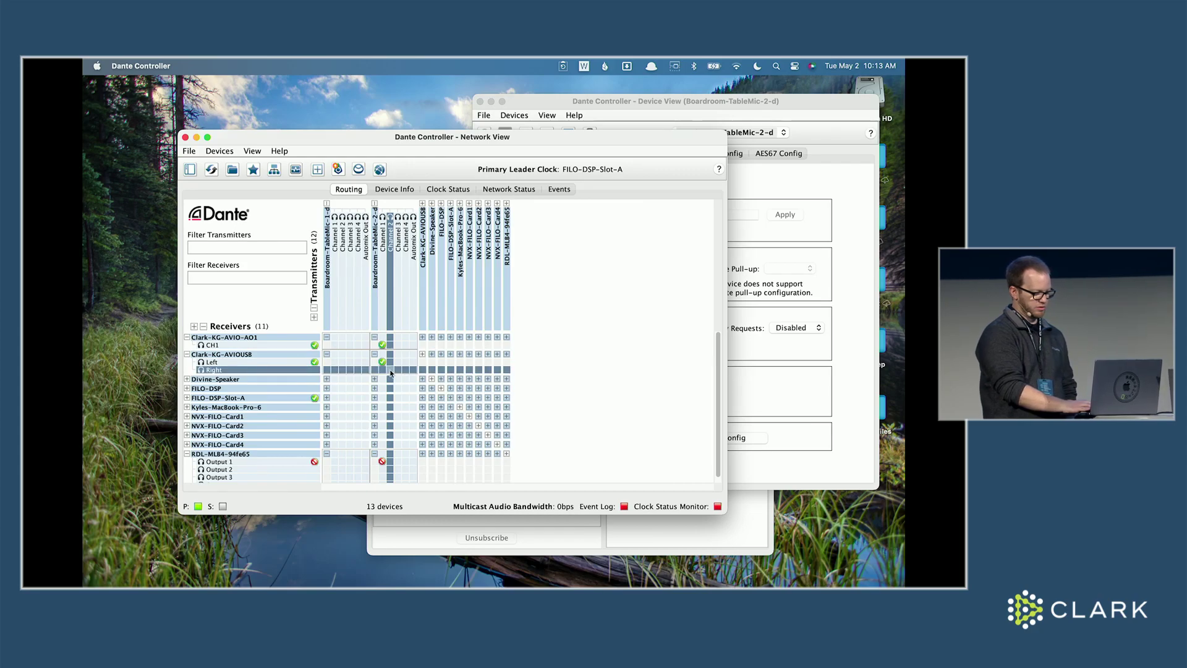
pyautogui.click(390, 370)
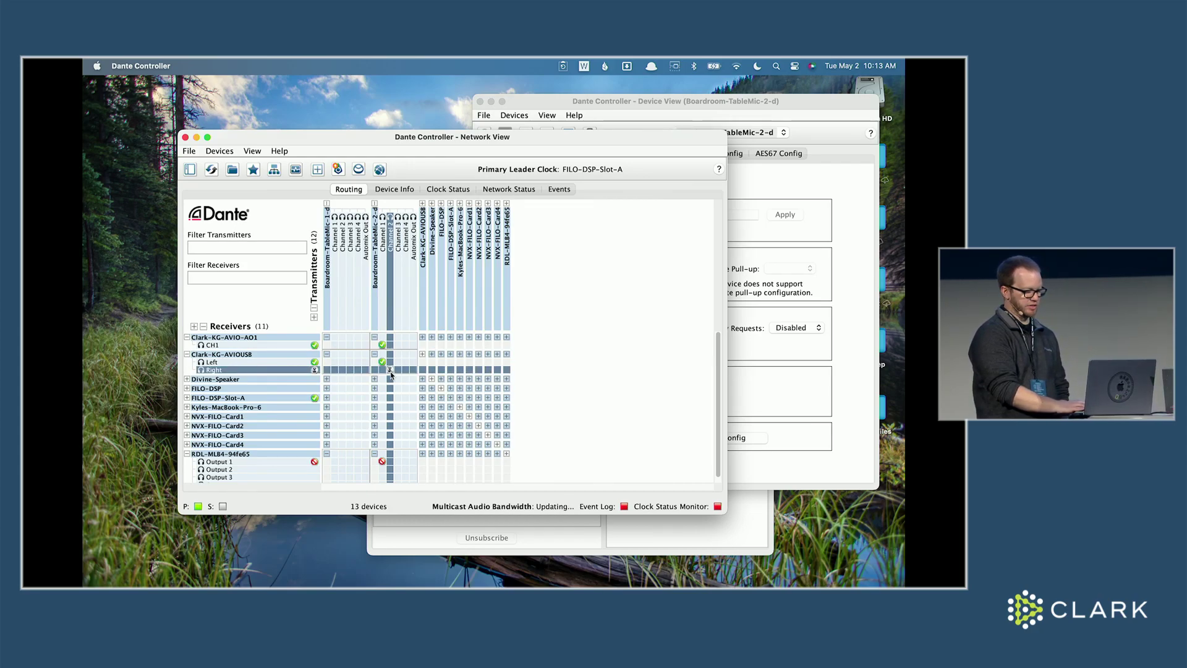
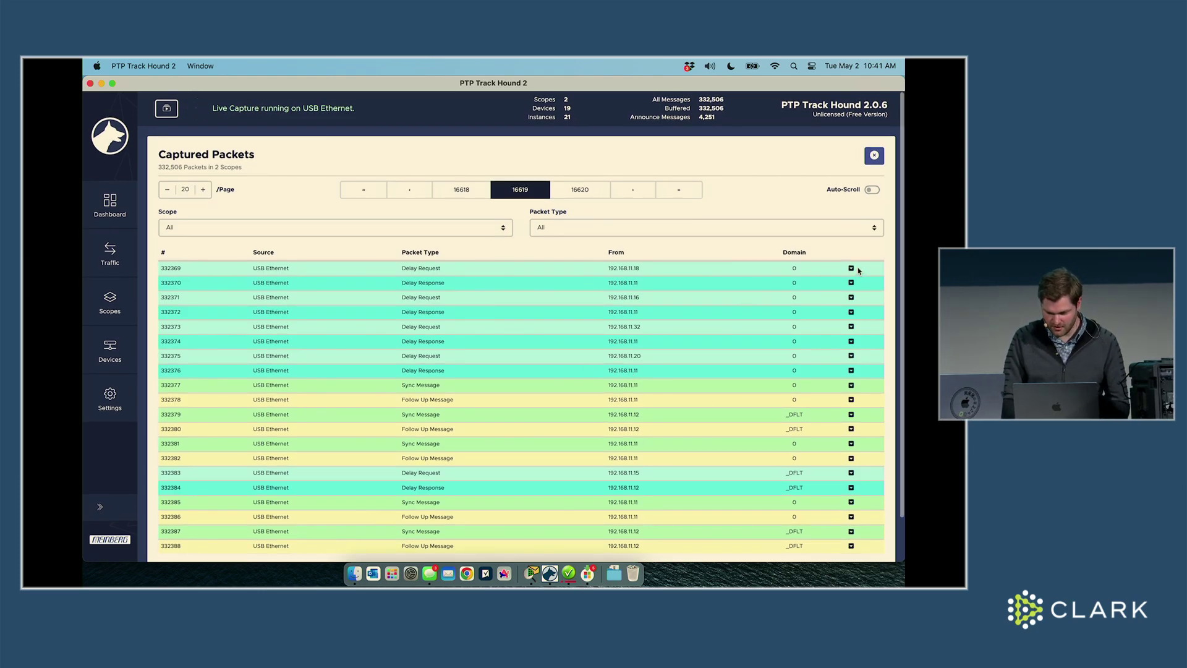
# In PTP Track Hound, expand Delay Request packet 332369 and examine its PTPv2 and Delay Request details.
pyautogui.click(850, 268)
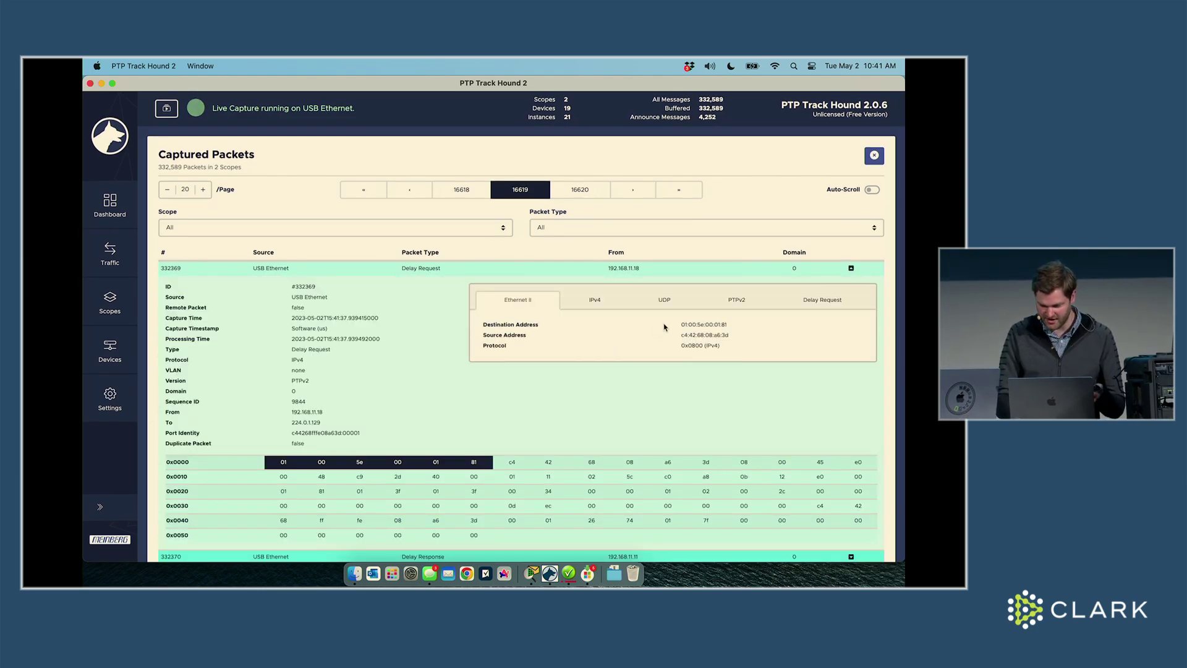
pyautogui.click(741, 306)
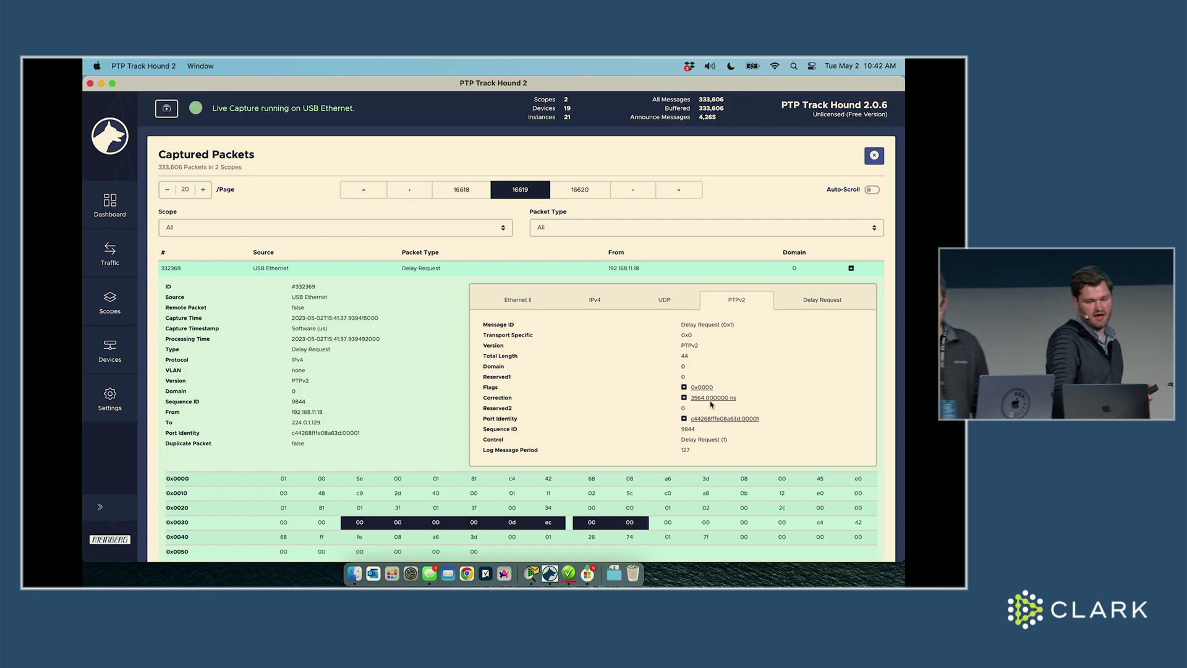
pyautogui.click(801, 303)
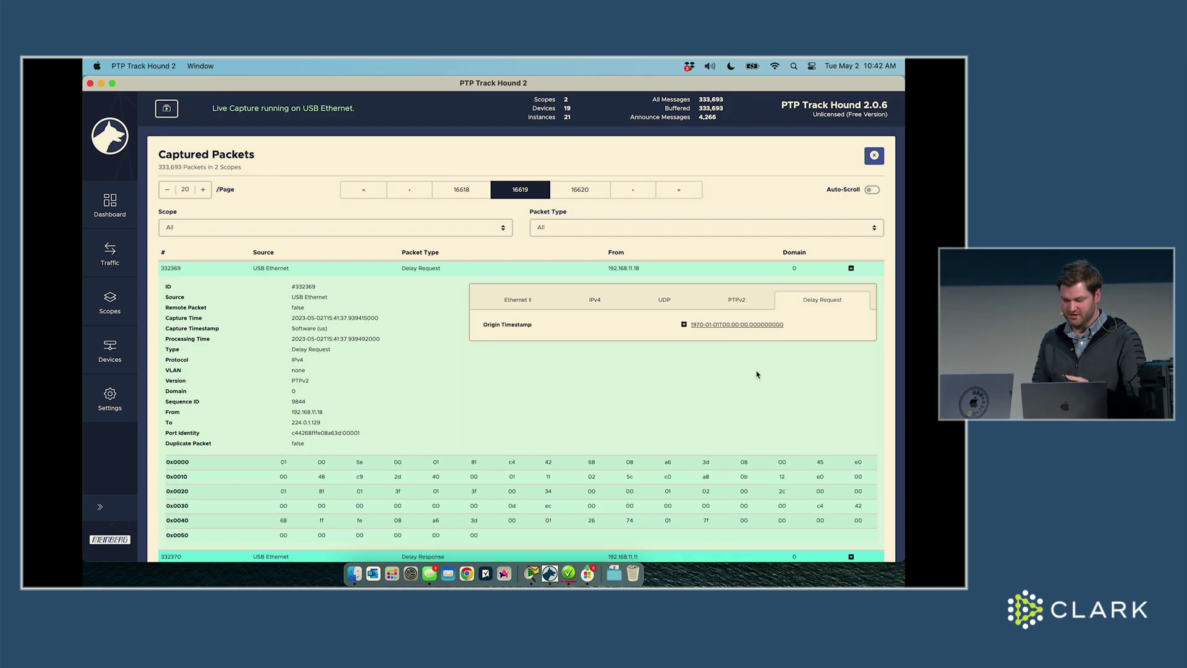
# Expand Delay Response packet 332370, examine its receive timestamp and requesting source port identity, and collapse it again.
pyautogui.scroll(-2, 743, 433)
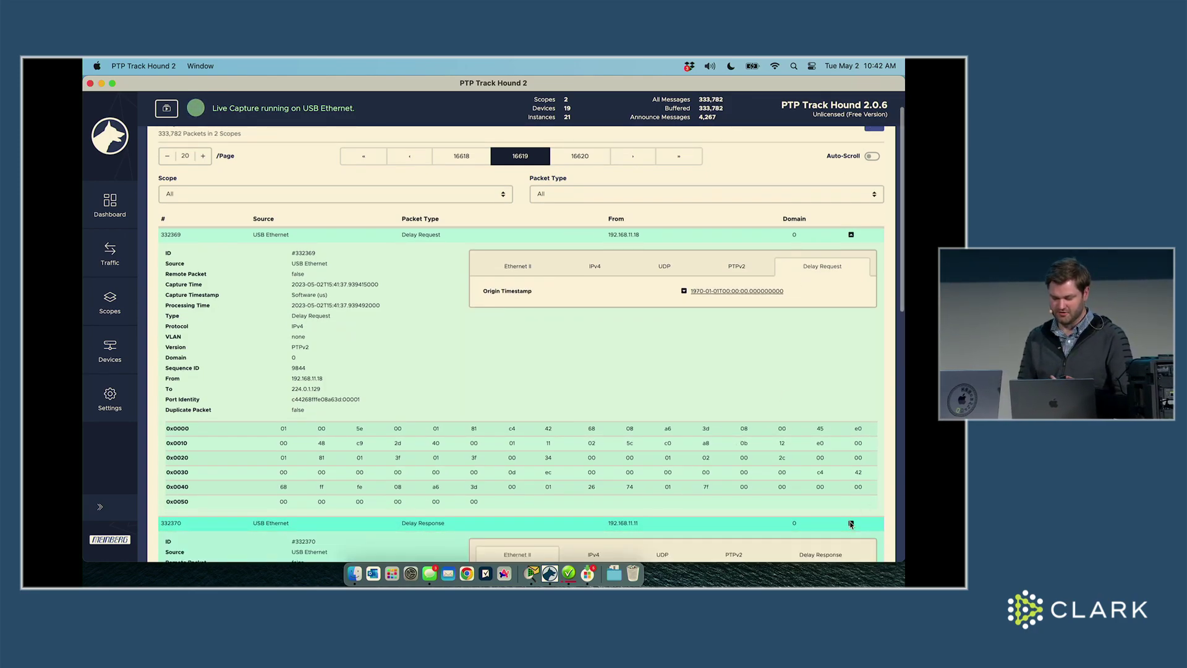
pyautogui.click(851, 525)
pyautogui.scroll(-8, 829, 445)
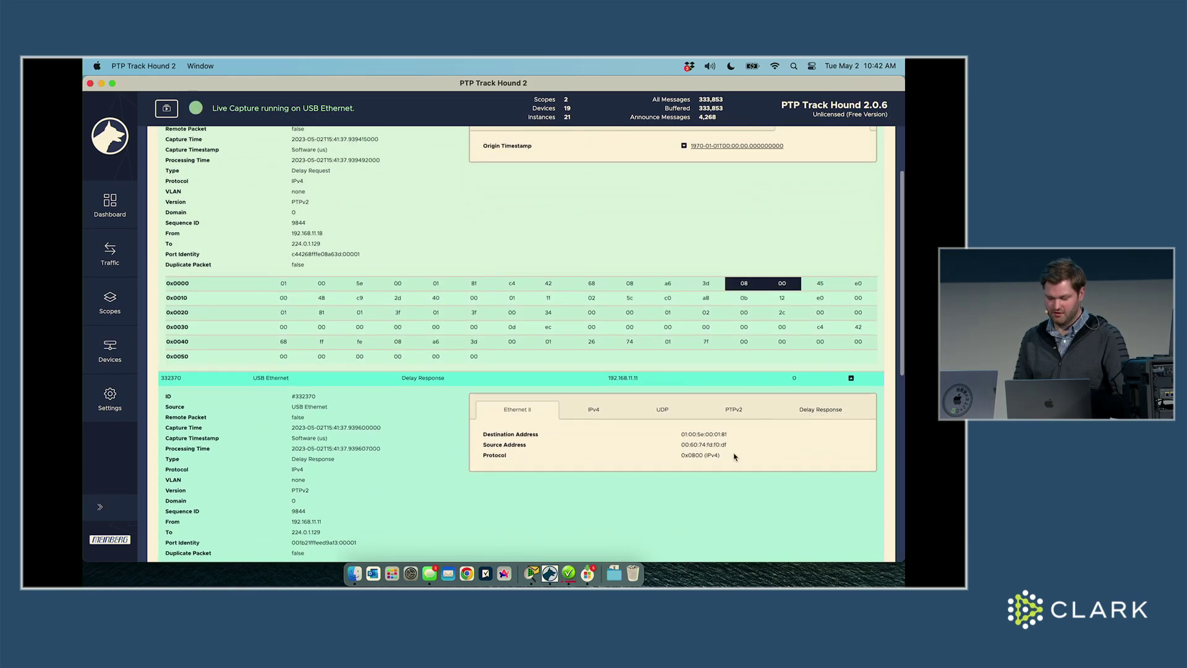
pyautogui.click(799, 417)
pyautogui.click(740, 445)
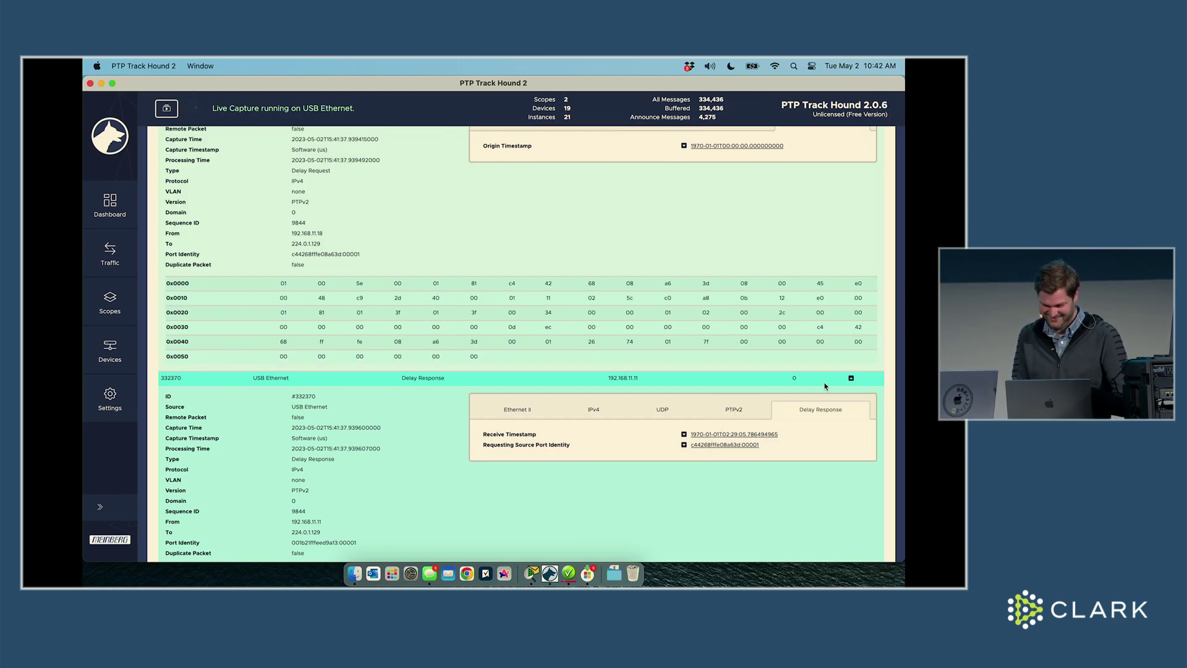
pyautogui.click(851, 379)
pyautogui.scroll(2, 851, 382)
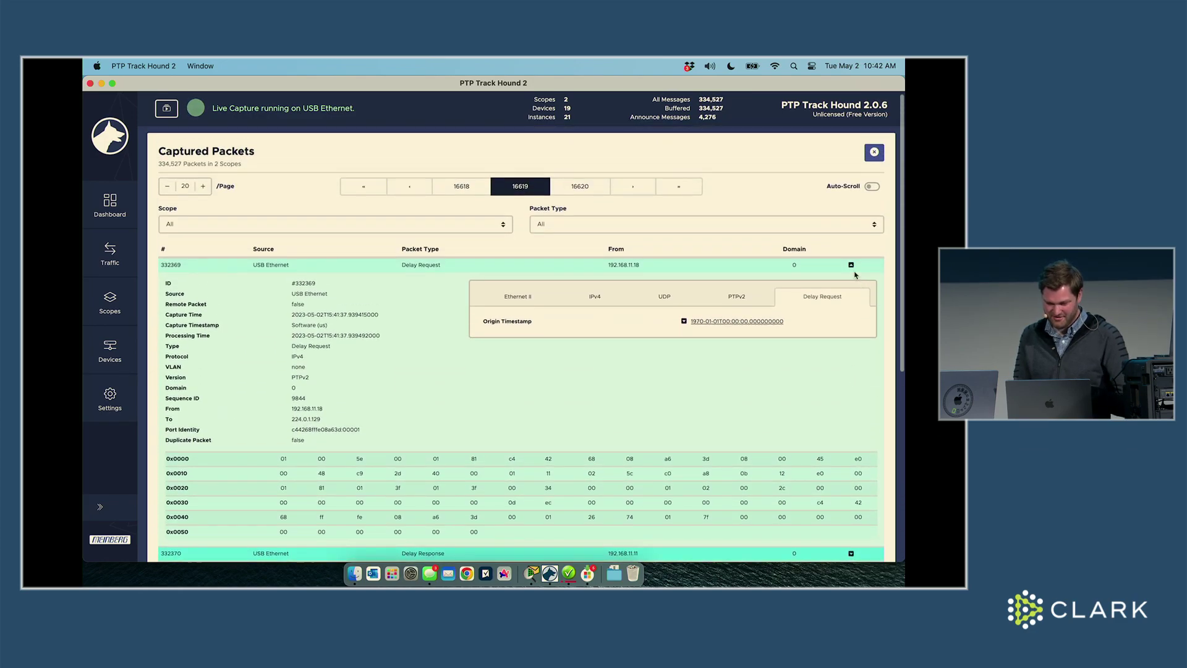
# Examine the device topology map, including the Q-SYS boundary clock and its PTPv1 and PTPv2 links to the other clocks.
pyautogui.click(107, 356)
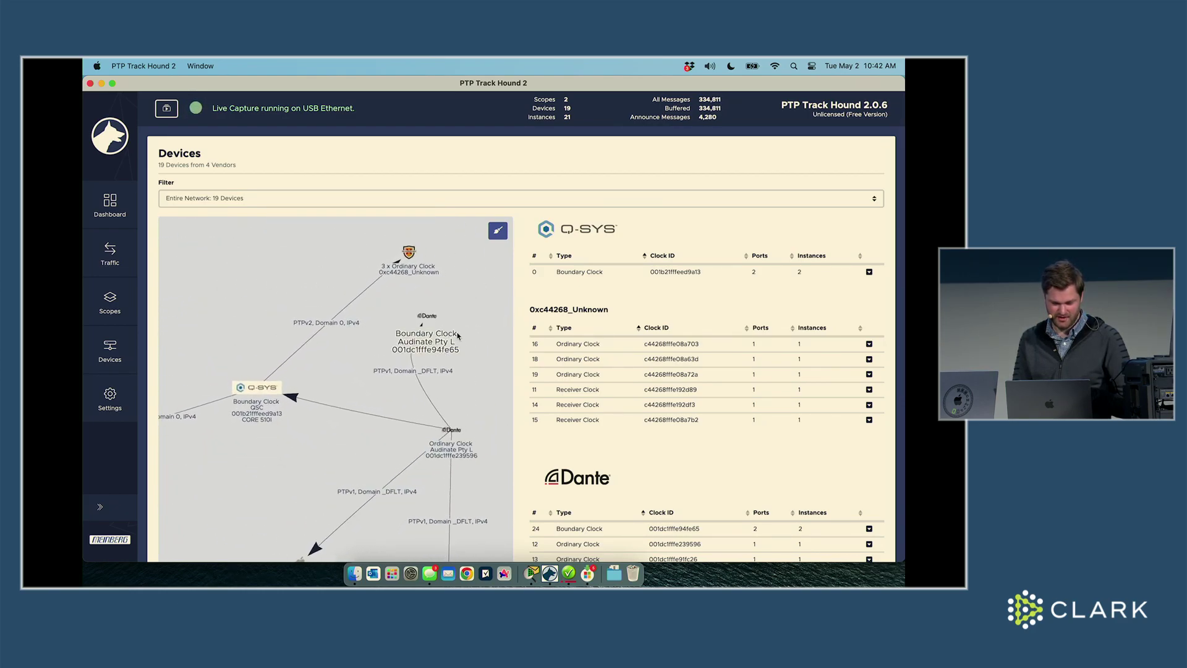
pyautogui.scroll(-3, 373, 445)
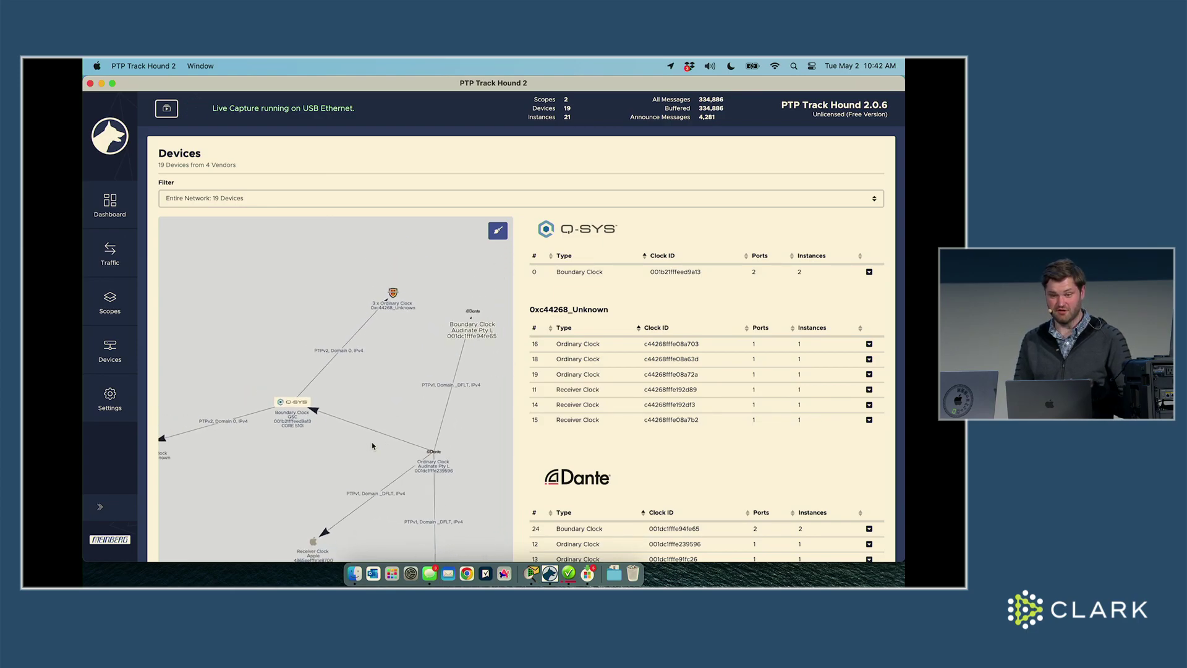
pyautogui.moveTo(364, 448); pyautogui.dragTo(356, 389)
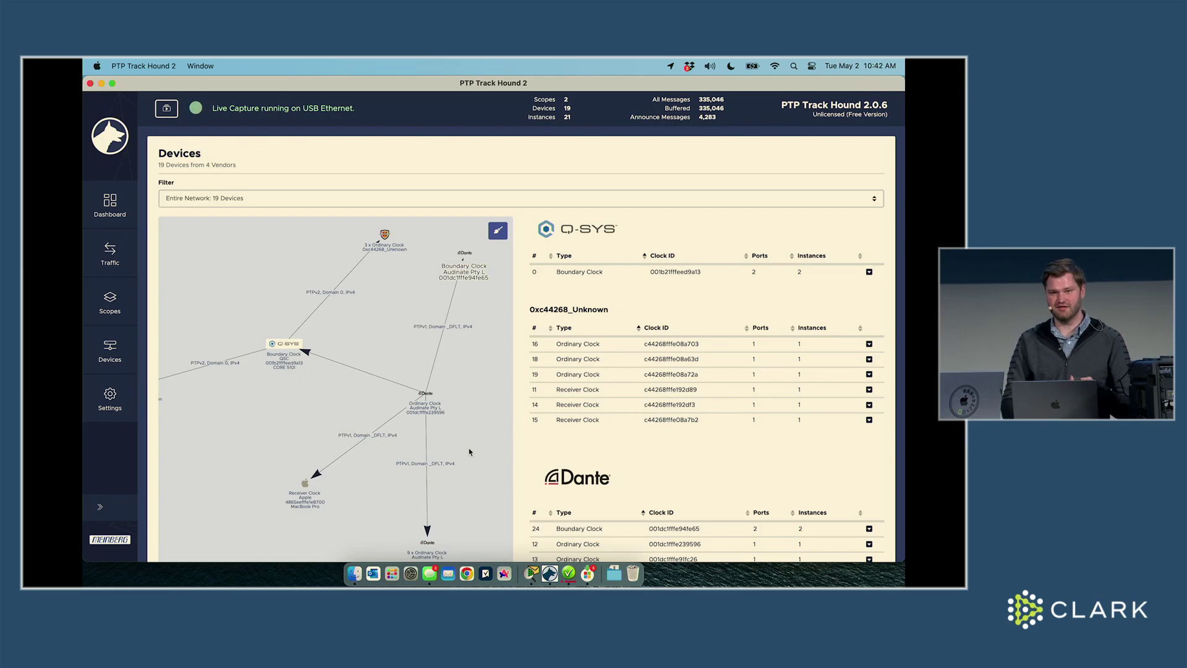
pyautogui.moveTo(363, 332); pyautogui.dragTo(423, 344)
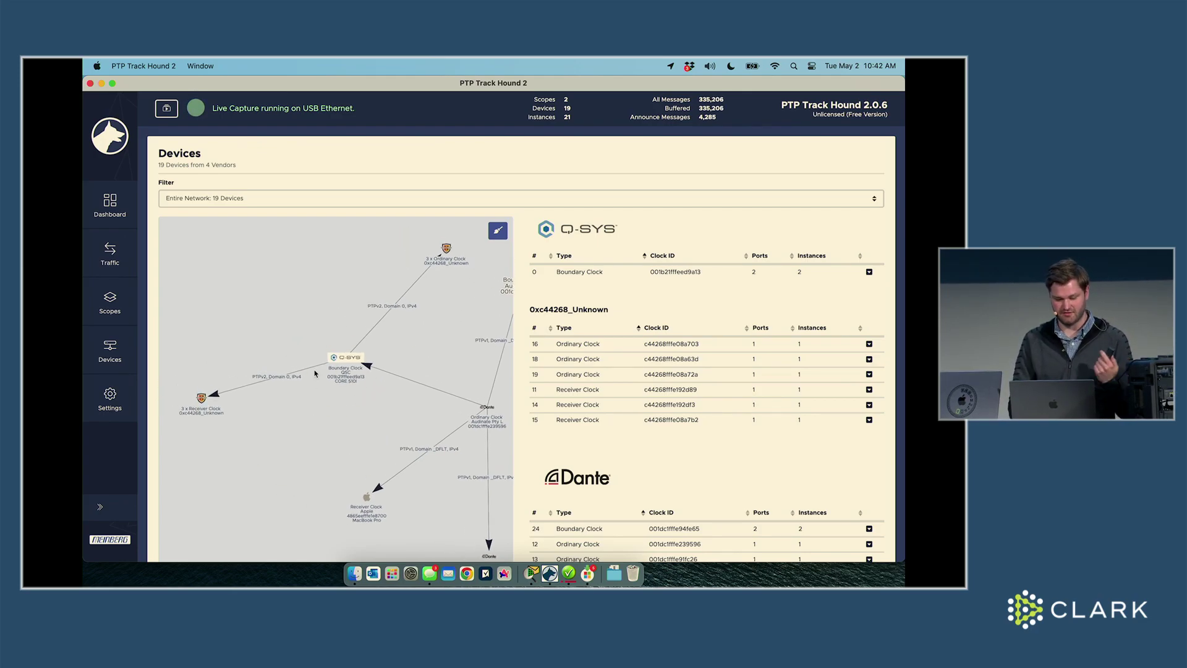
pyautogui.scroll(5, 343, 378)
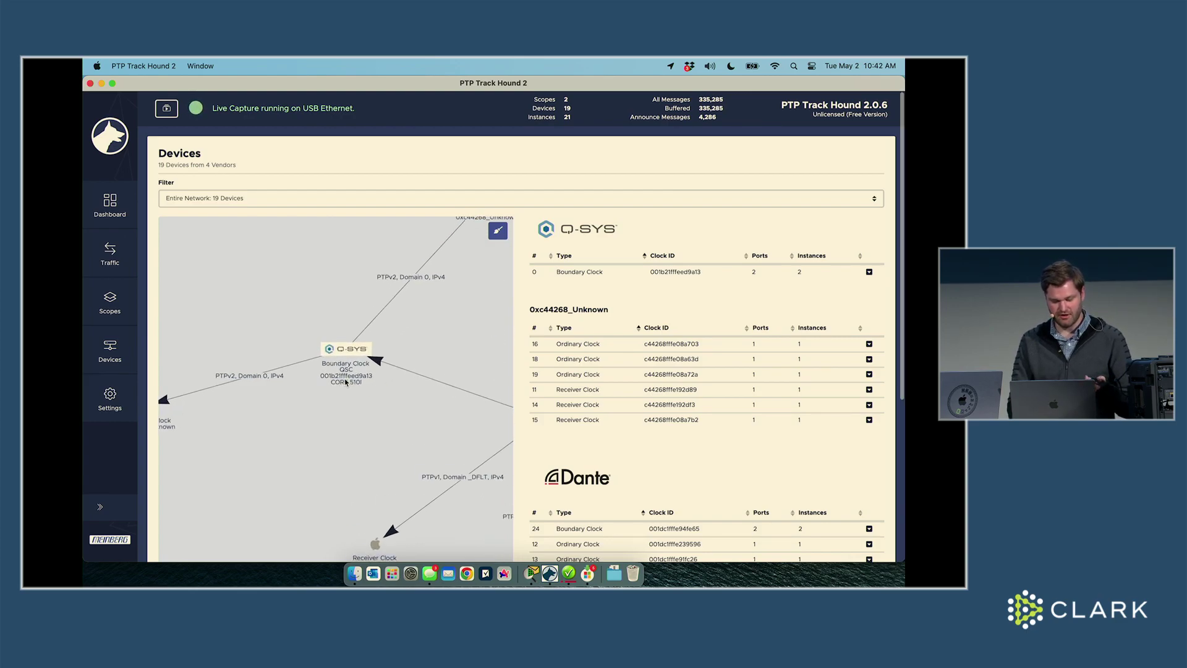
pyautogui.moveTo(360, 464); pyautogui.dragTo(354, 478)
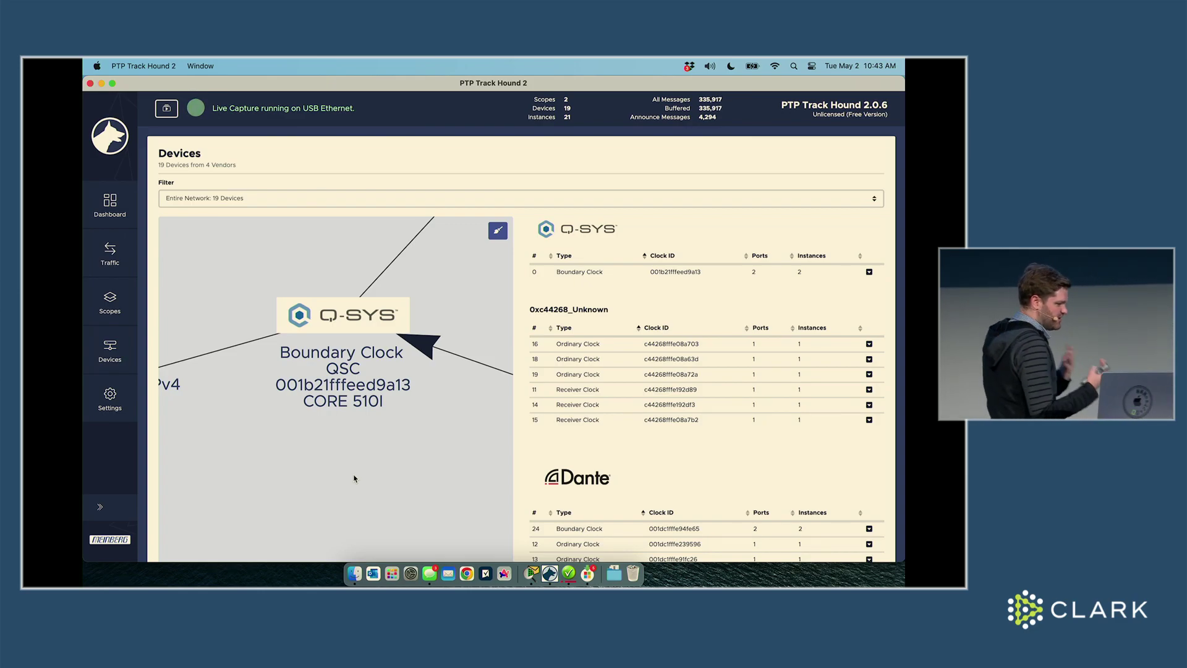
pyautogui.scroll(-5, 354, 478)
pyautogui.scroll(-2, 354, 478)
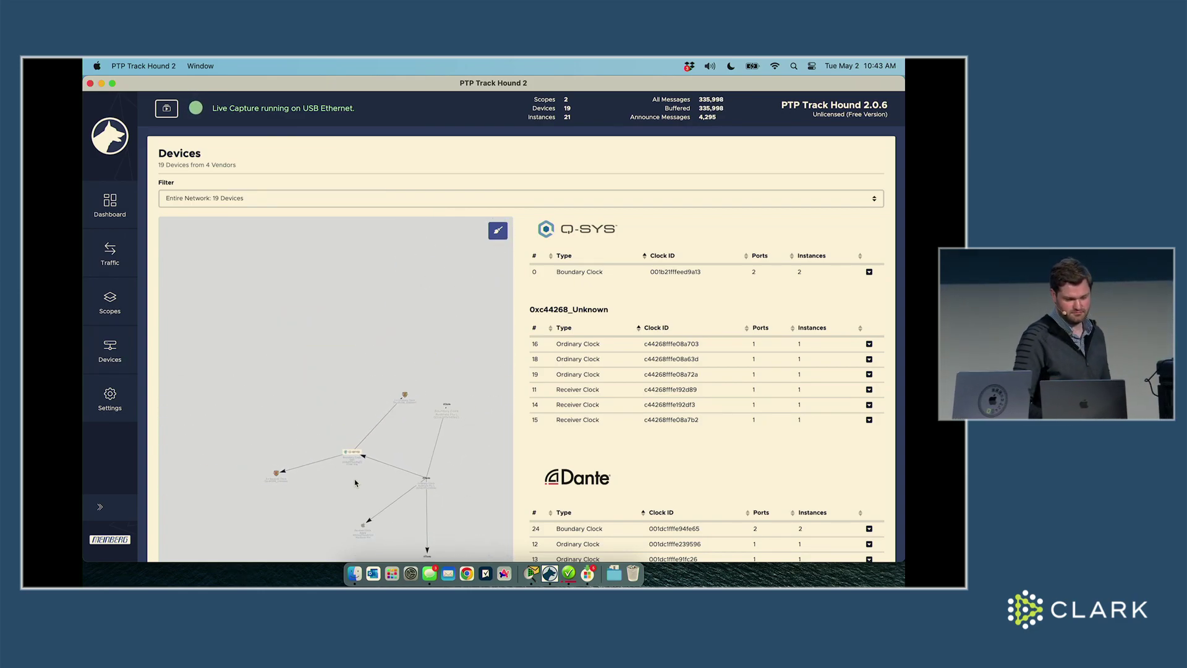
pyautogui.moveTo(354, 478); pyautogui.dragTo(313, 407)
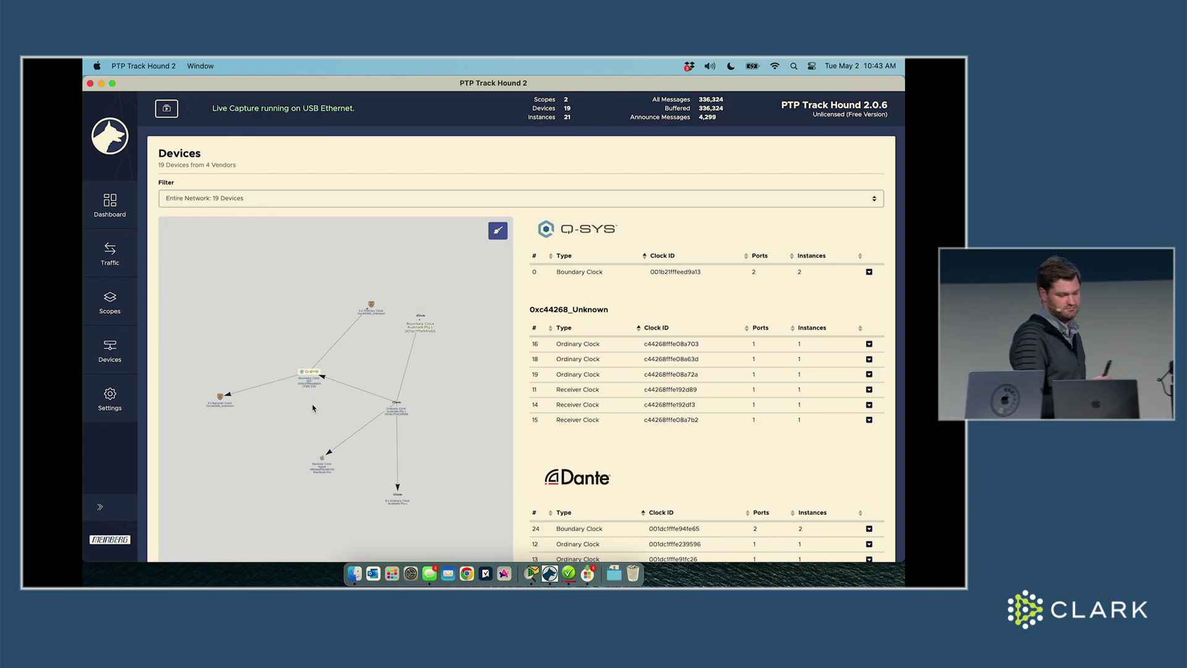
# Look over the dashboard and the captured traffic list, and return to the dashboard.
pyautogui.click(119, 217)
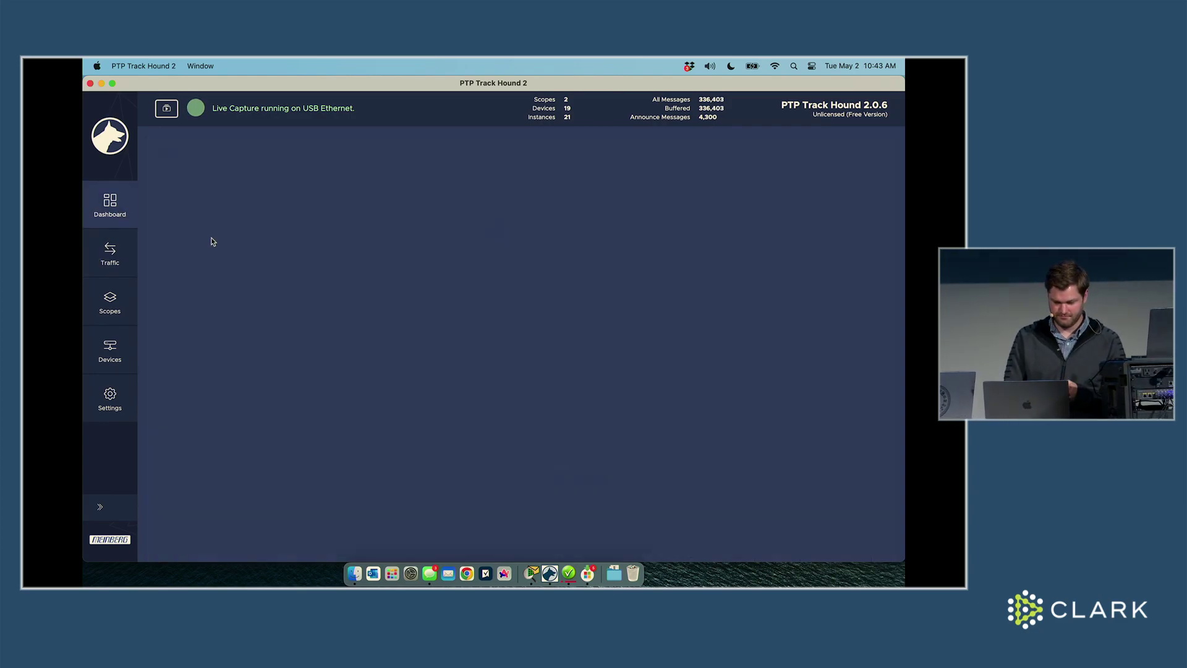
pyautogui.click(115, 263)
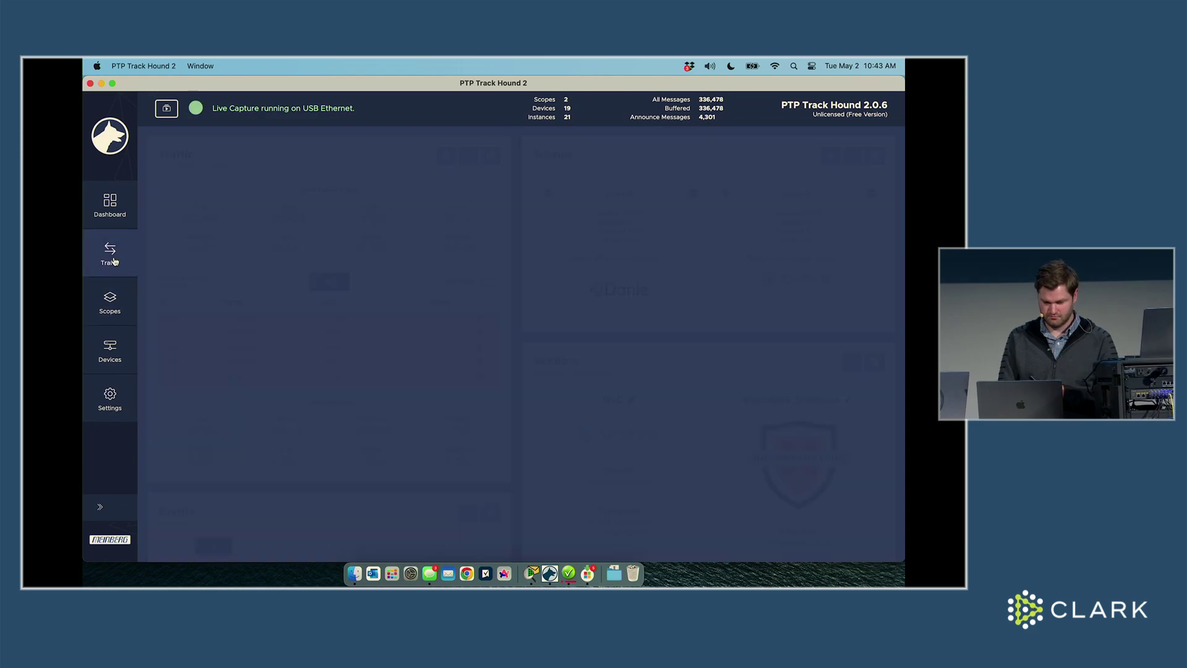
pyautogui.click(117, 210)
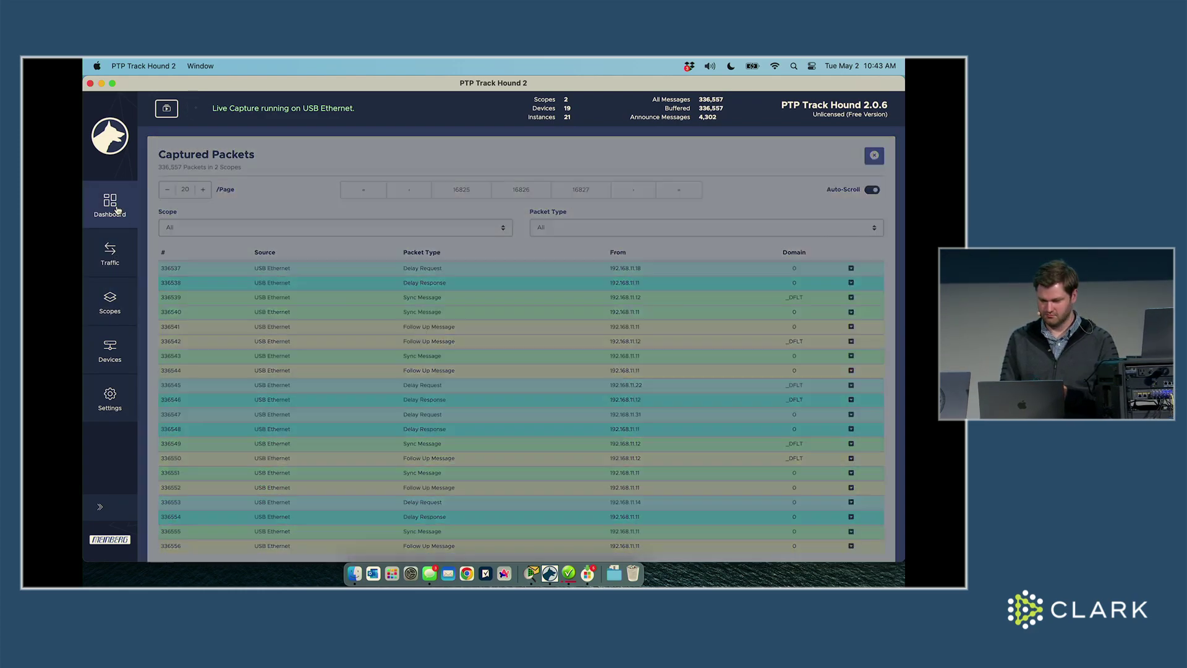
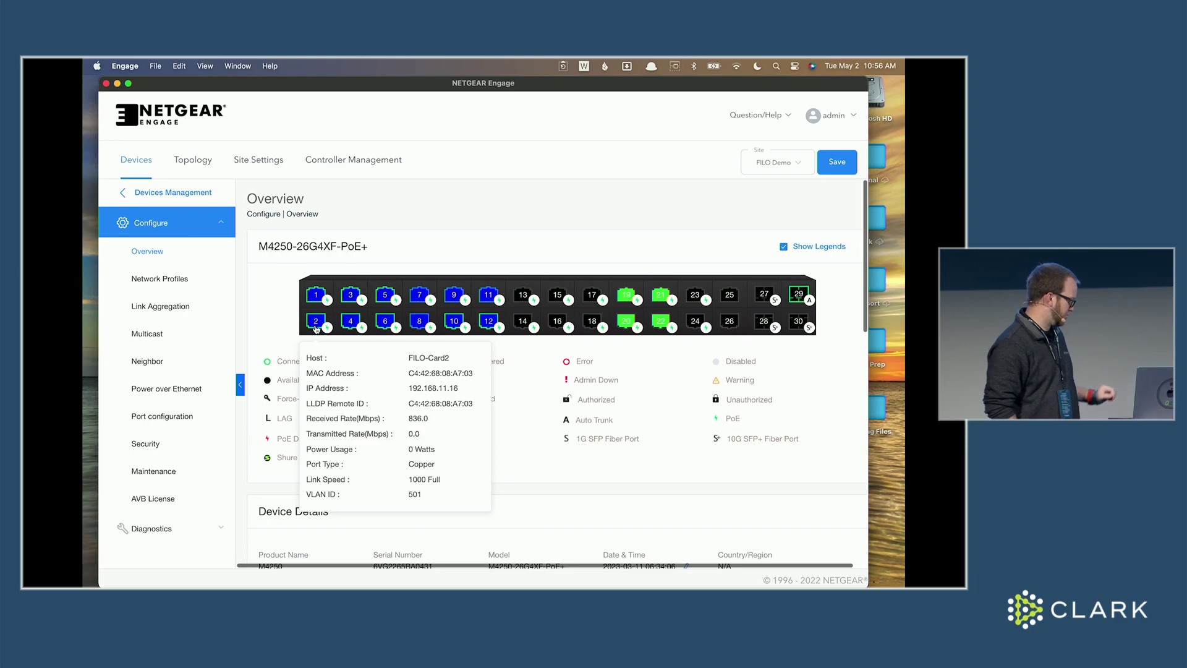
# In NETGEAR Engage, check the connection details of port 29 on the M4250-26G4XF-PoE+ and return to the managed devices list.
pyautogui.moveTo(795, 291)
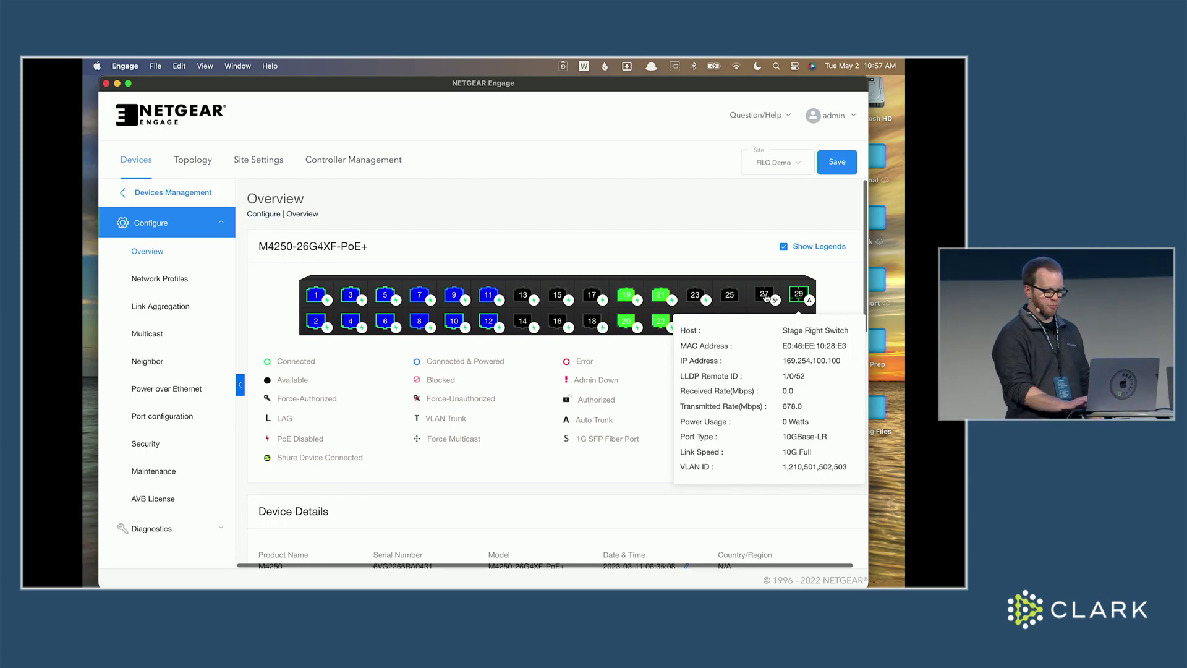
pyautogui.click(138, 162)
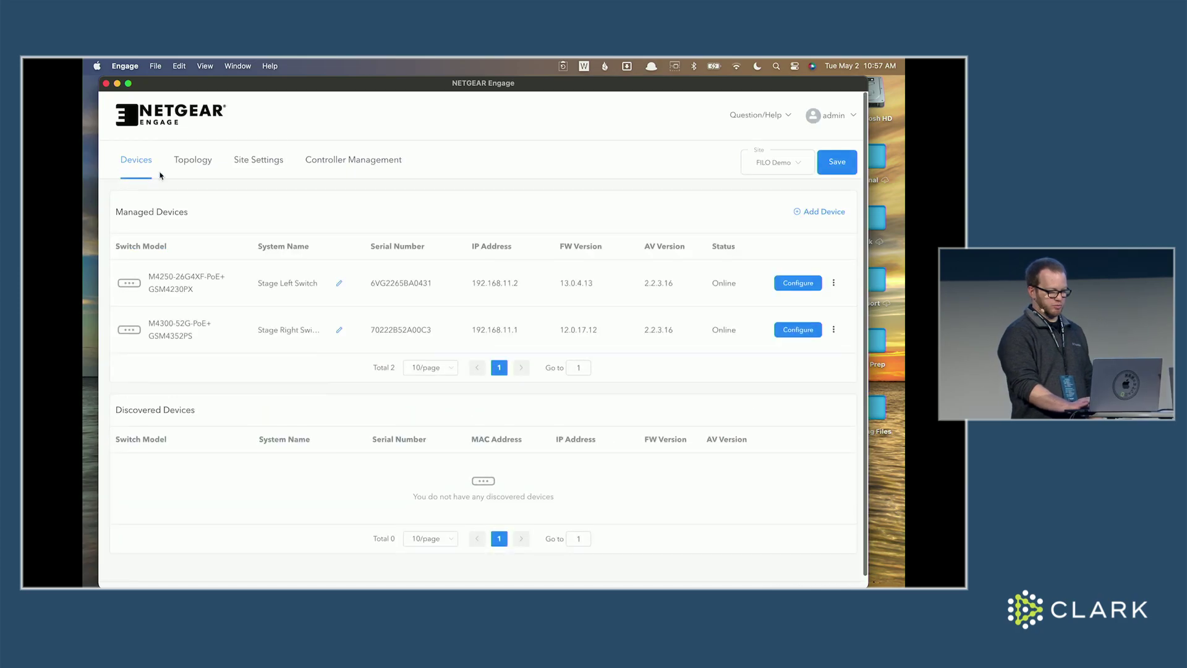
# Open the M4300-52G-PoE+ switch overview and check the connection details and traffic rates of port 52.
pyautogui.click(798, 330)
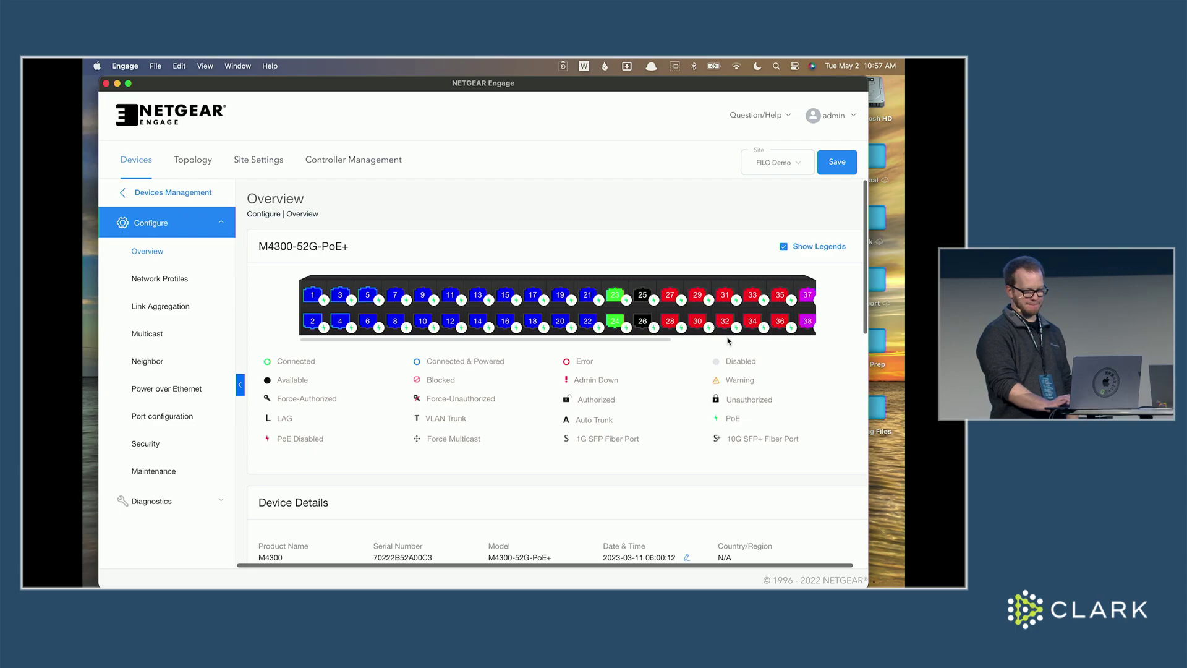
pyautogui.click(730, 340)
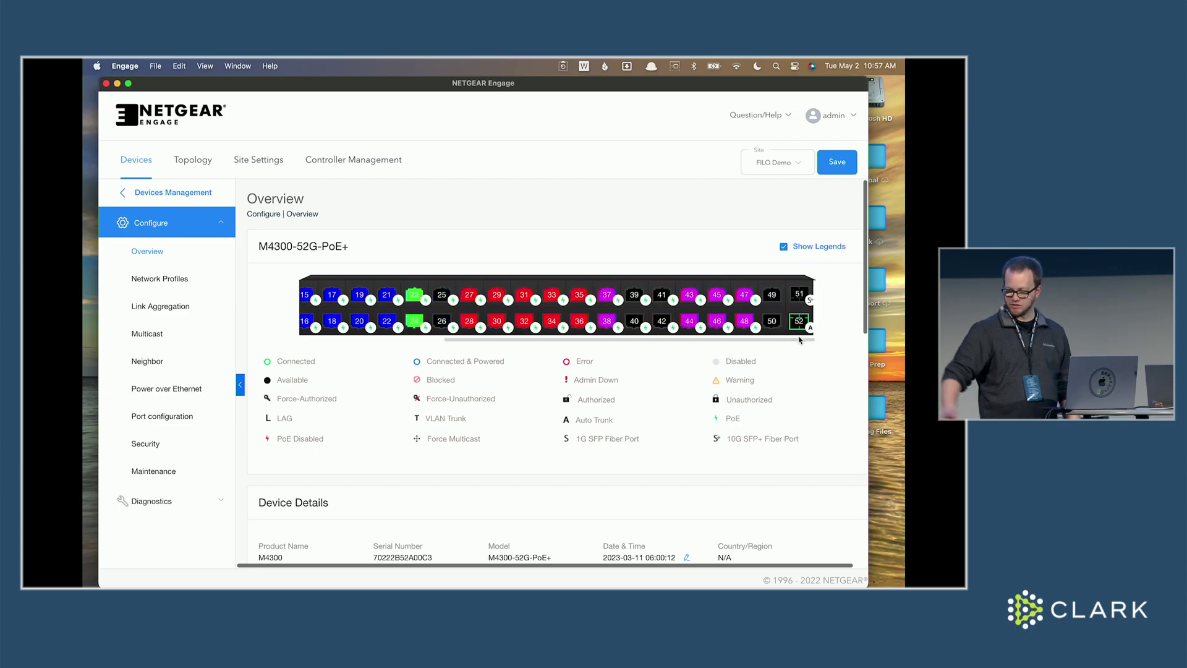
pyautogui.moveTo(796, 319)
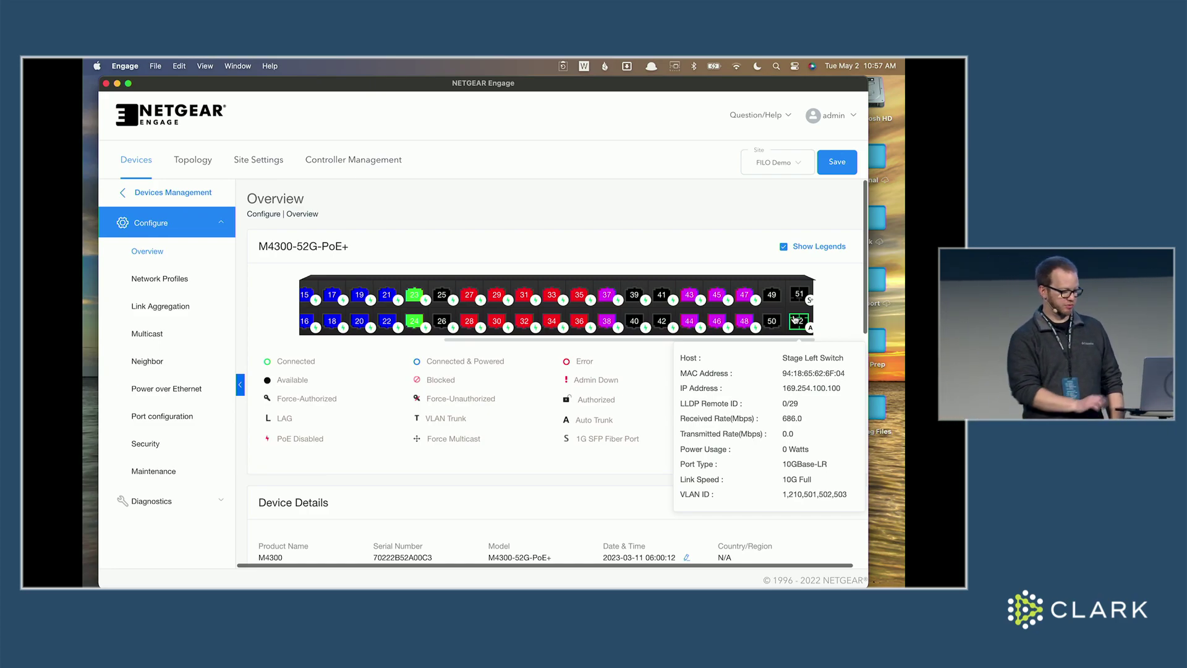
# Check the traffic rates of port 3 on the M4300-52G-PoE+, glance at the DM NVX Tool endpoints, and return to the managed devices list.
pyautogui.hscroll(-10, 422, 343)
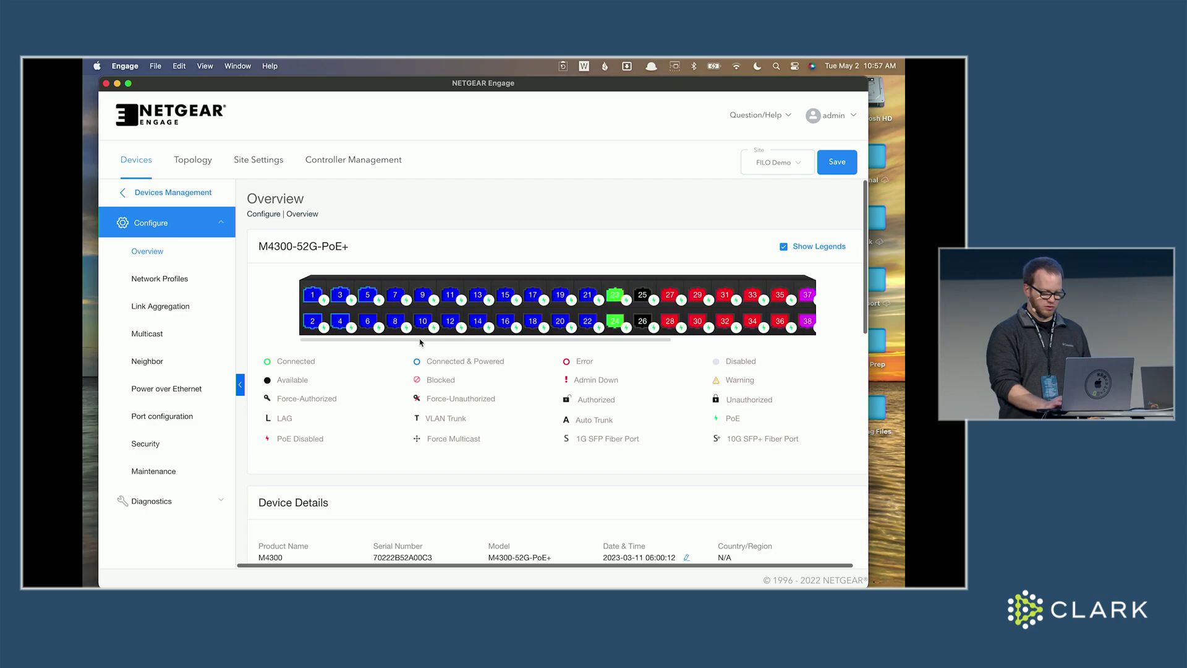
pyautogui.moveTo(342, 299)
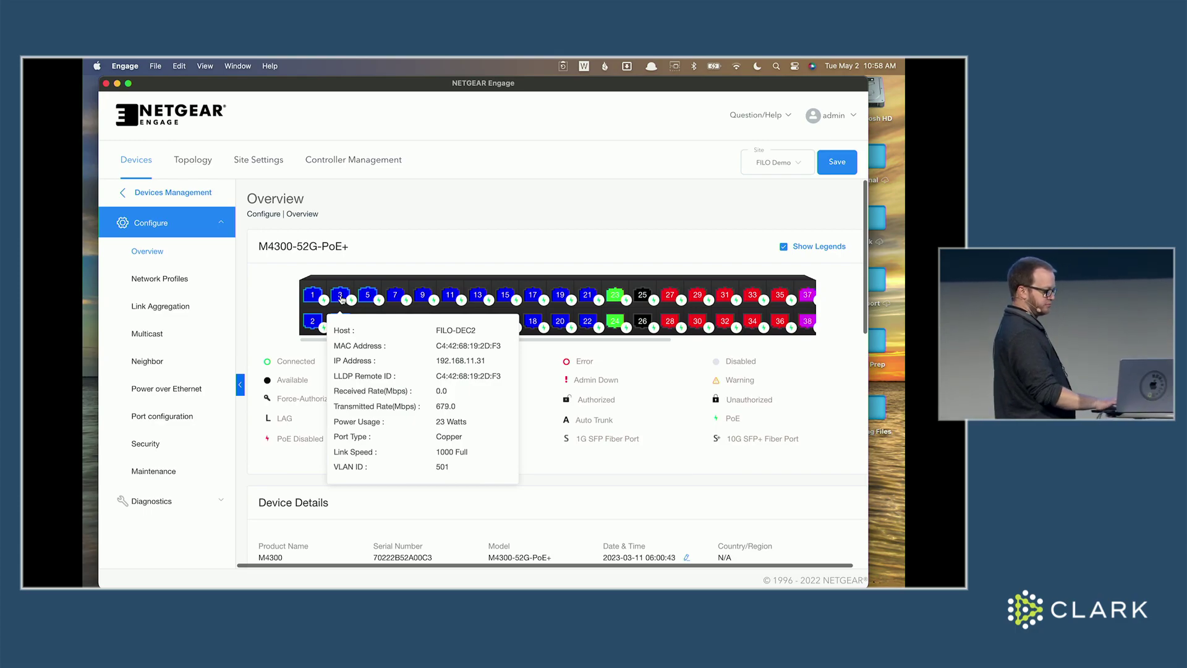
pyautogui.hotkey('ctrl', 'Right')
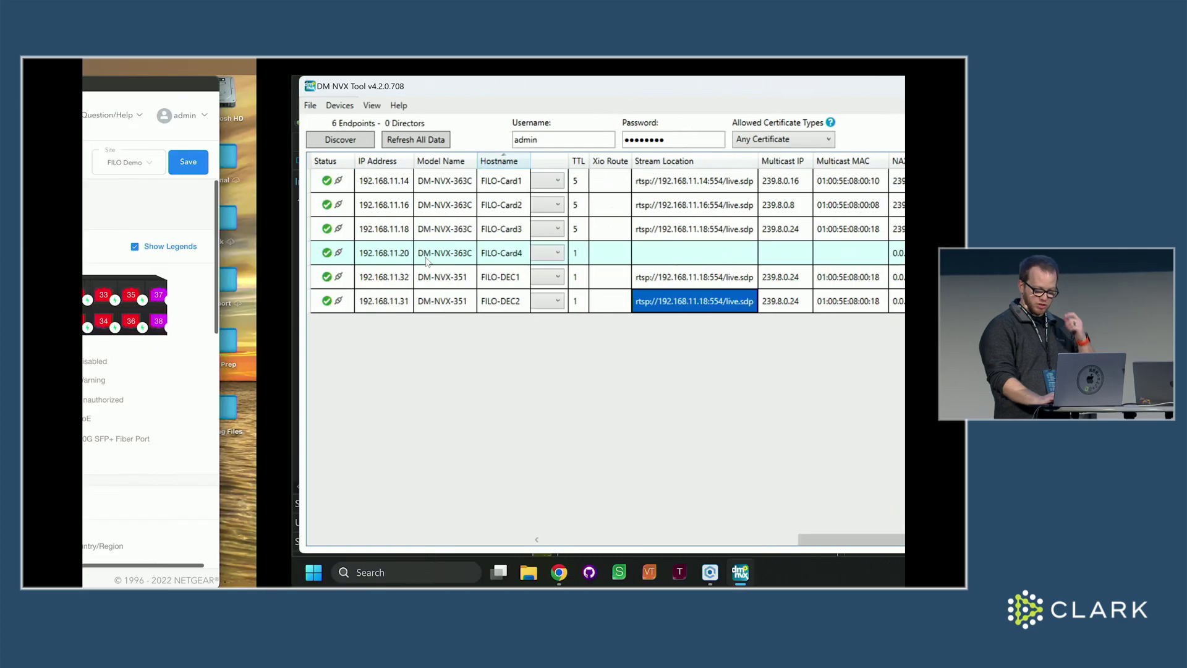
pyautogui.hotkey('ctrl', 'Left')
pyautogui.click(132, 161)
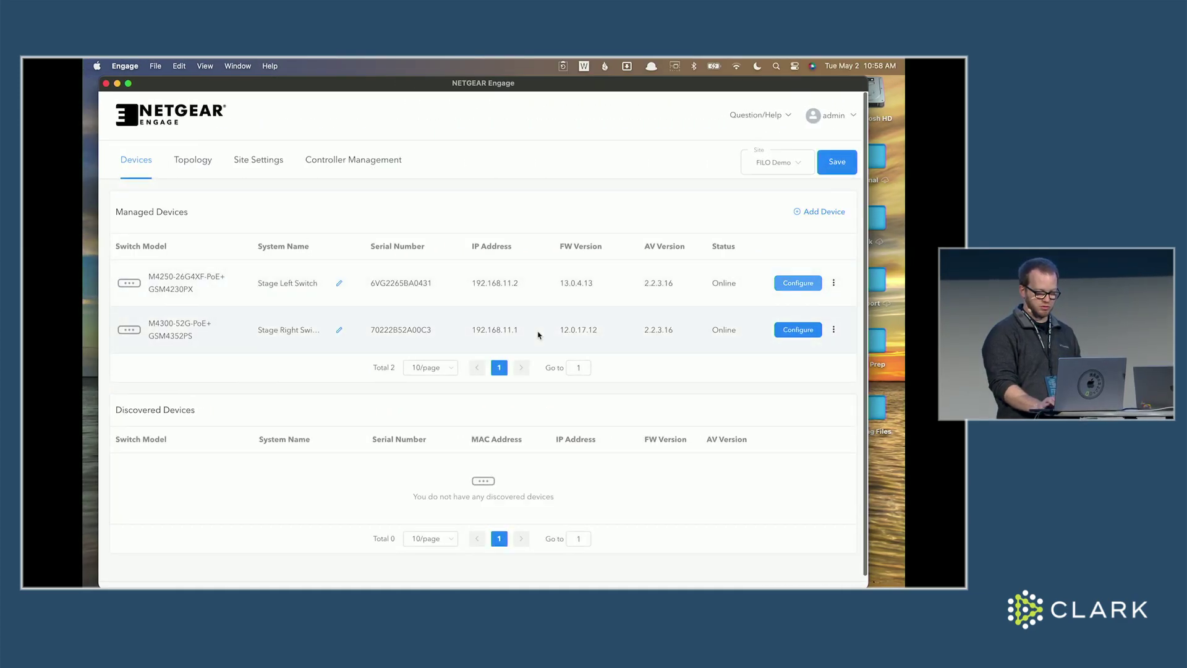
# Open the M4250-26G4XF-PoE+ overview and compare the received rates of ports 3 and 2.
pyautogui.click(797, 282)
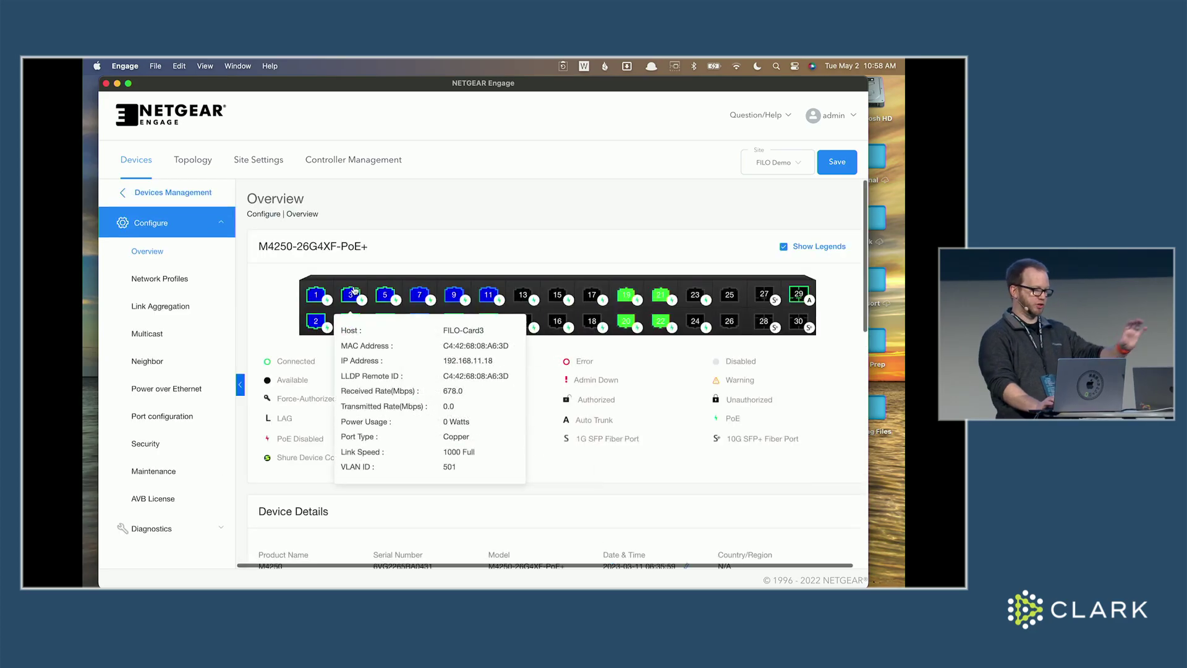
pyautogui.moveTo(314, 325)
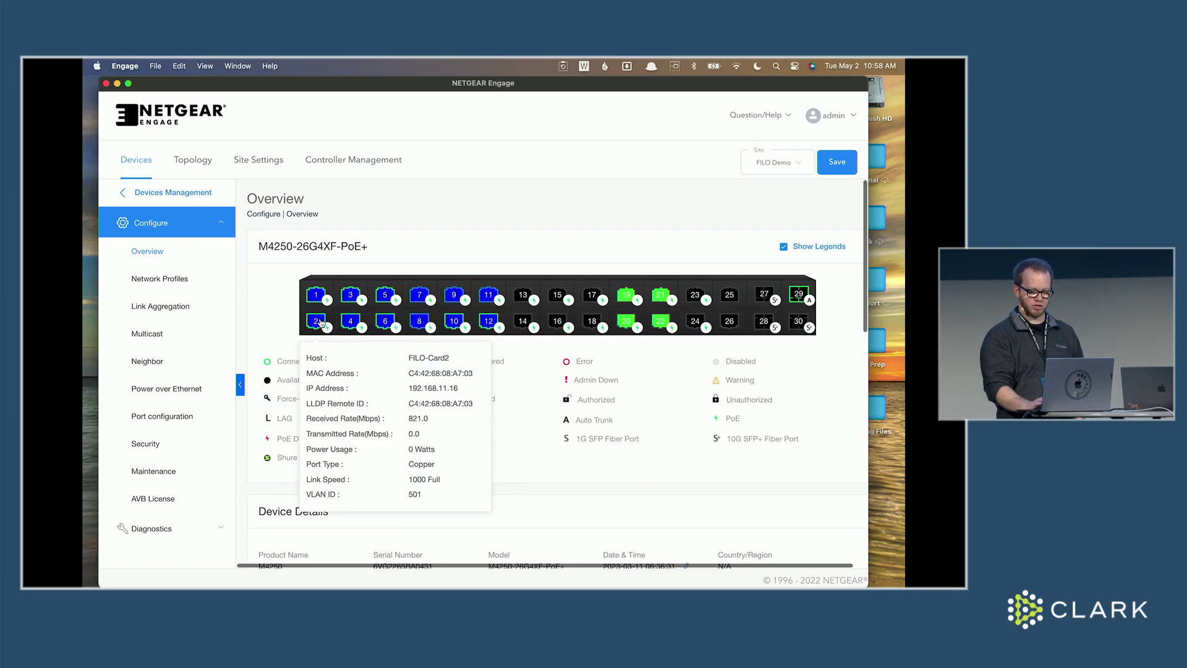
pyautogui.moveTo(794, 297)
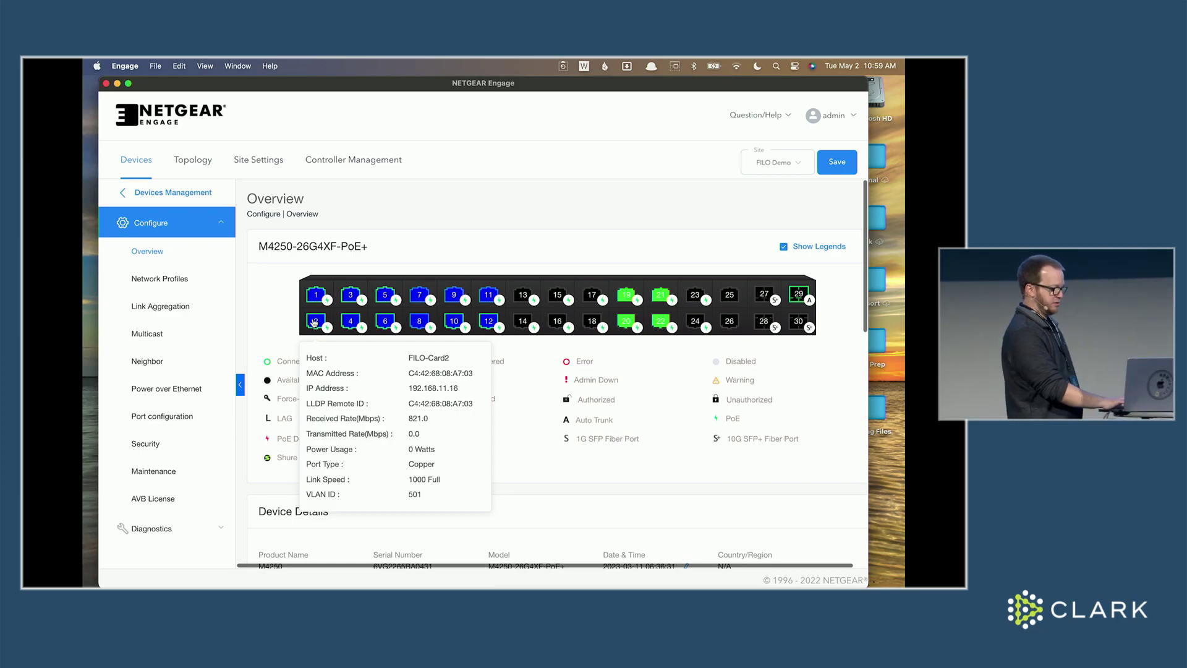
# Switch to the DM NVX Tool, set FILO-DEC1's stream location to rtsp://192.168.11.16:554/live.sdp, and return to the M4250 overview in NETGEAR Engage.
pyautogui.hotkey('ctrl', 'Right')
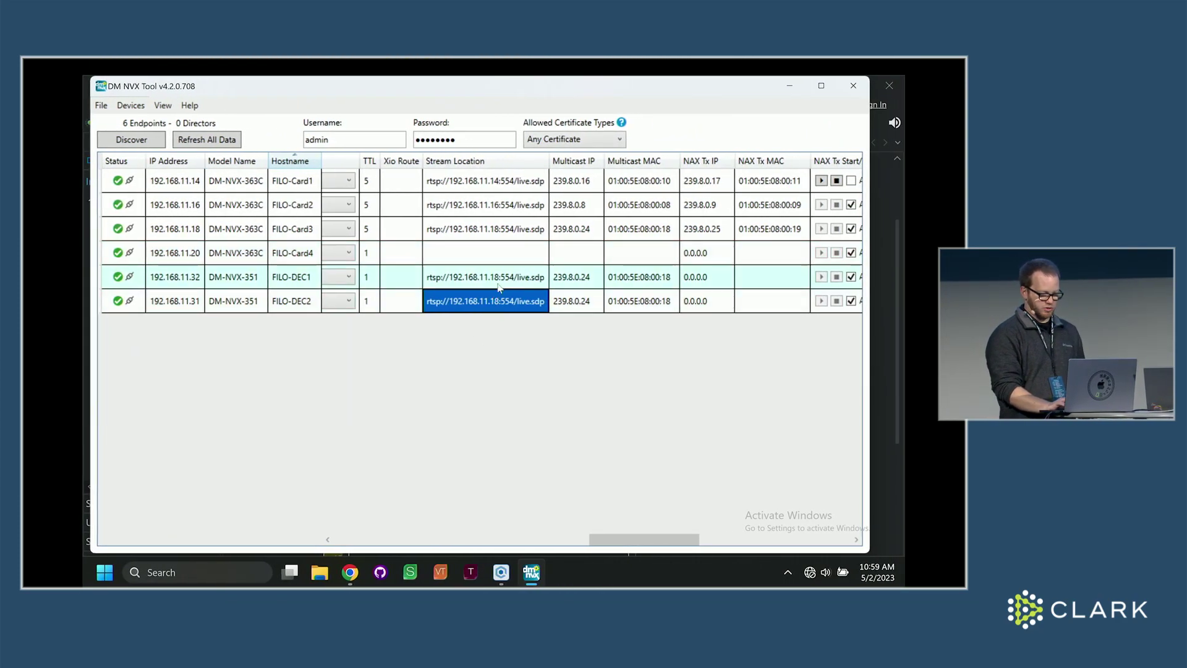
pyautogui.click(496, 279)
pyautogui.click(498, 277)
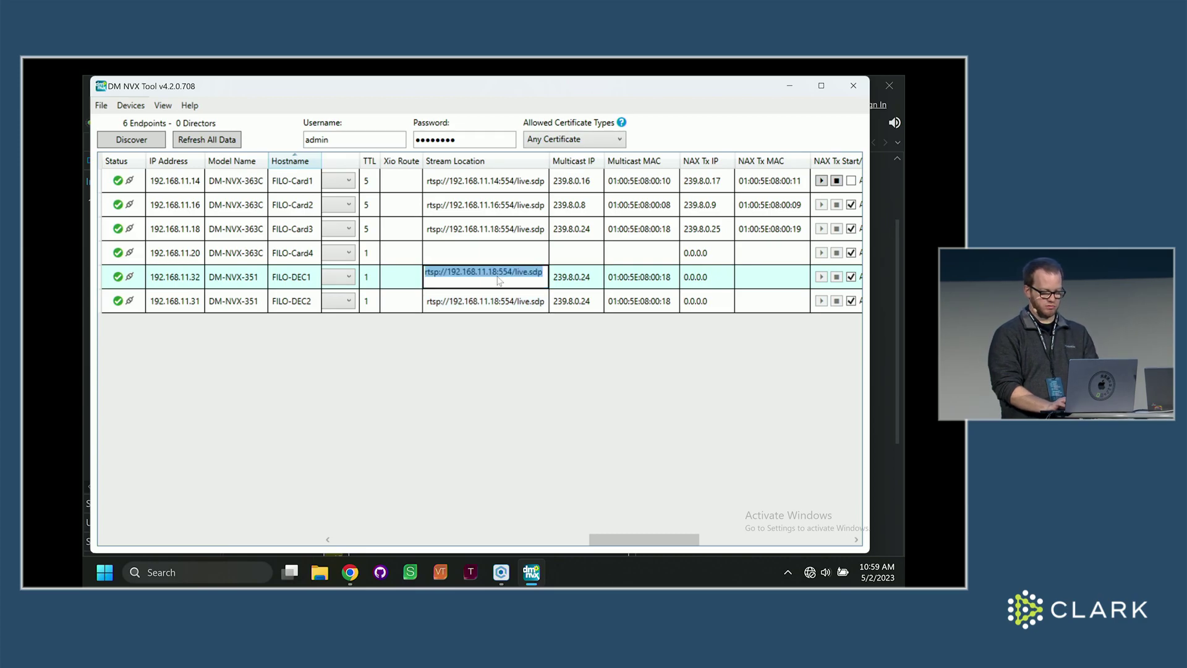
pyautogui.click(498, 273)
pyautogui.press('BackSpace')
pyautogui.write('6')
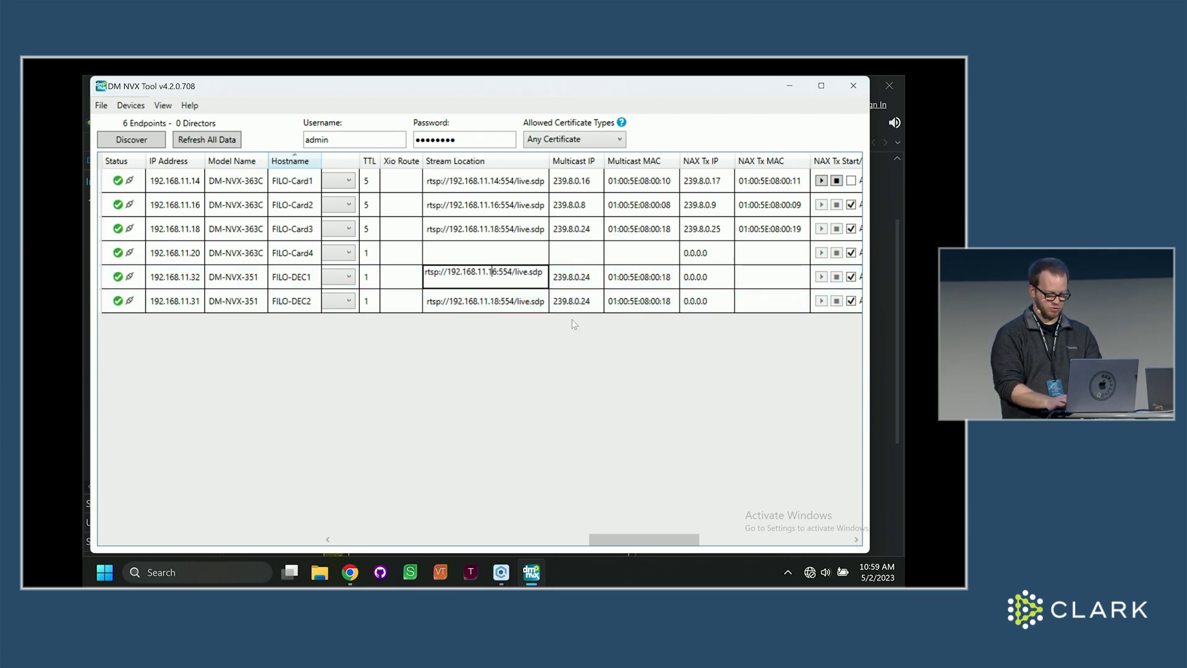
pyautogui.click(519, 253)
pyautogui.hotkey('ctrl', 'Left')
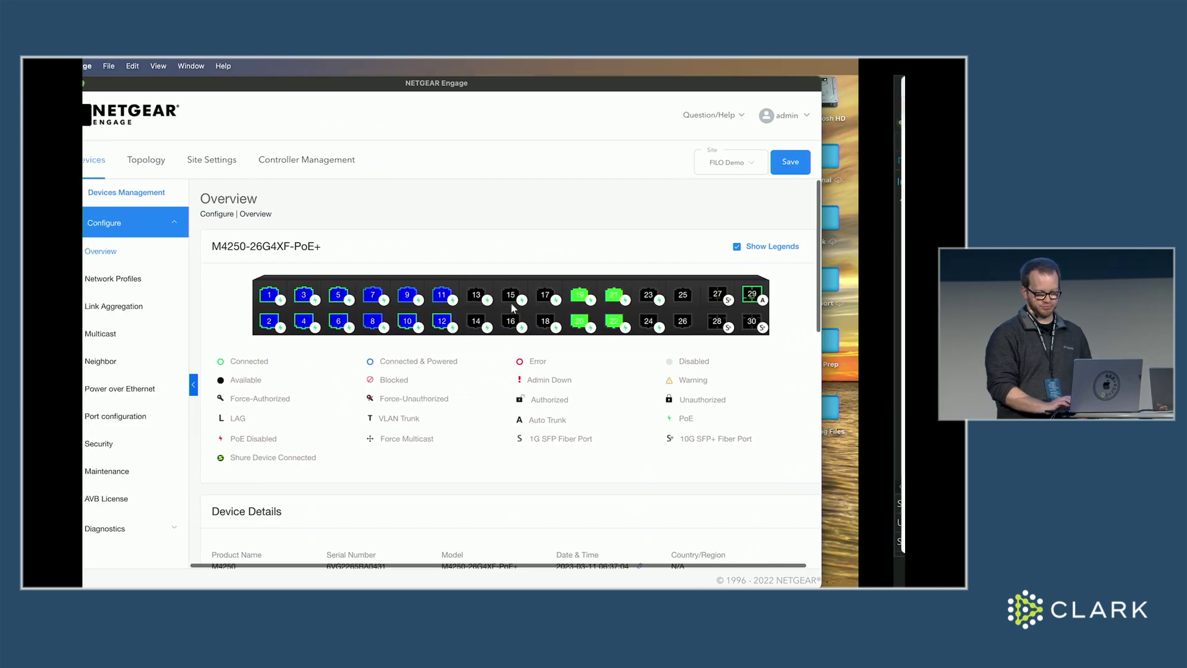
pyautogui.moveTo(511, 307)
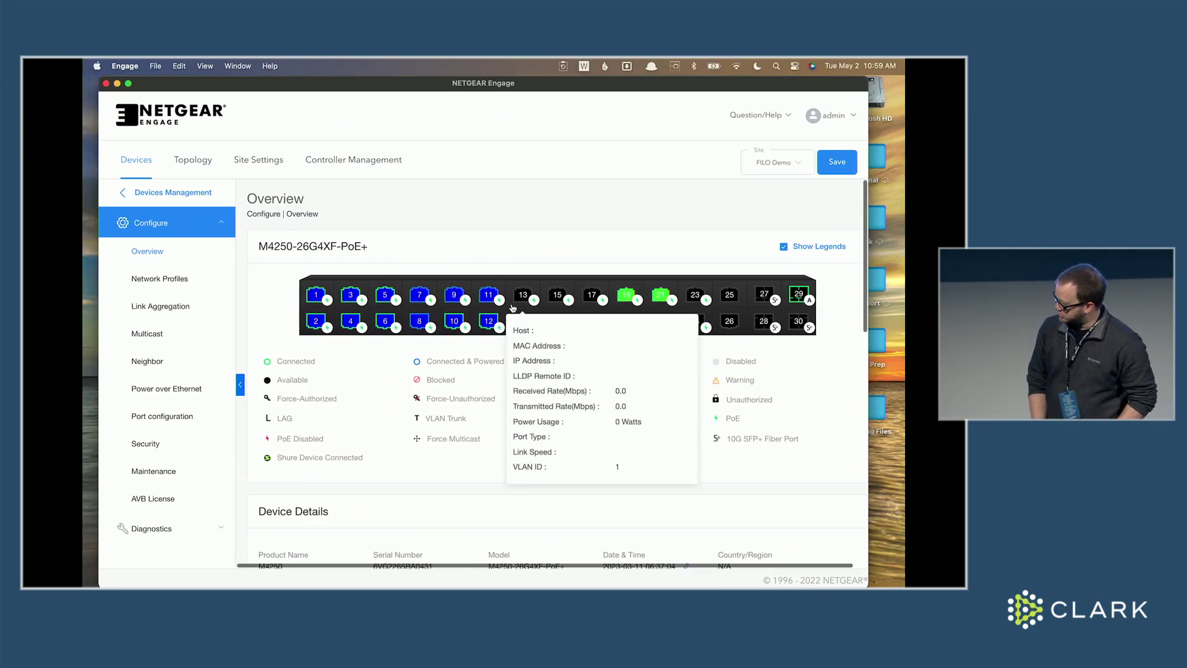